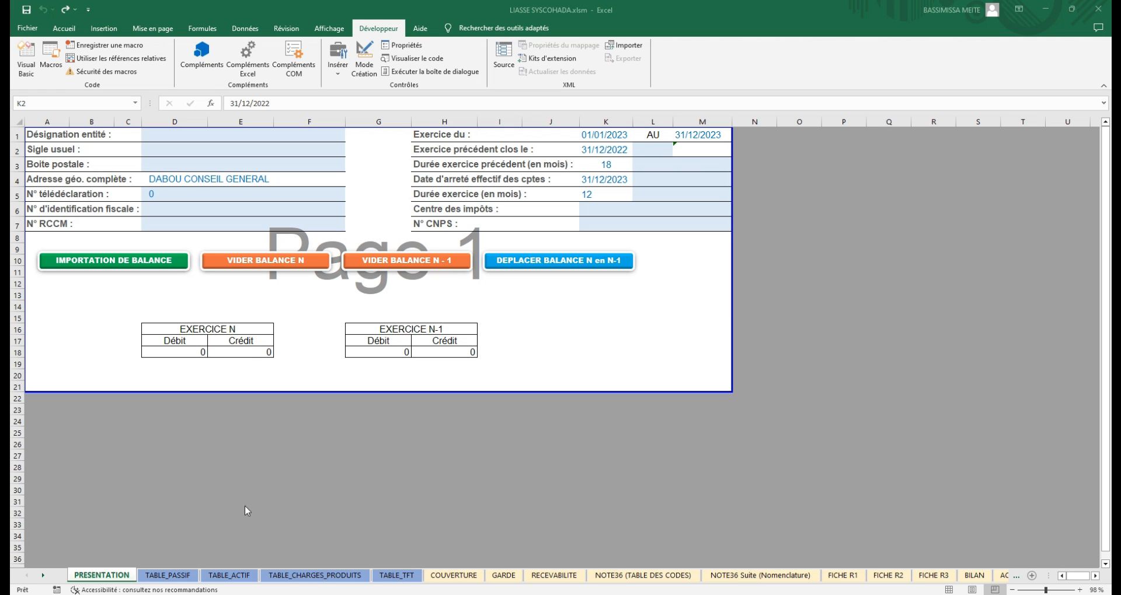
- Review the TABLE_PASSIF, TABLE_ACTIF and TABLE_CHARGES_PRODUITS sheets and return to PRESENTATION
click(191, 576)
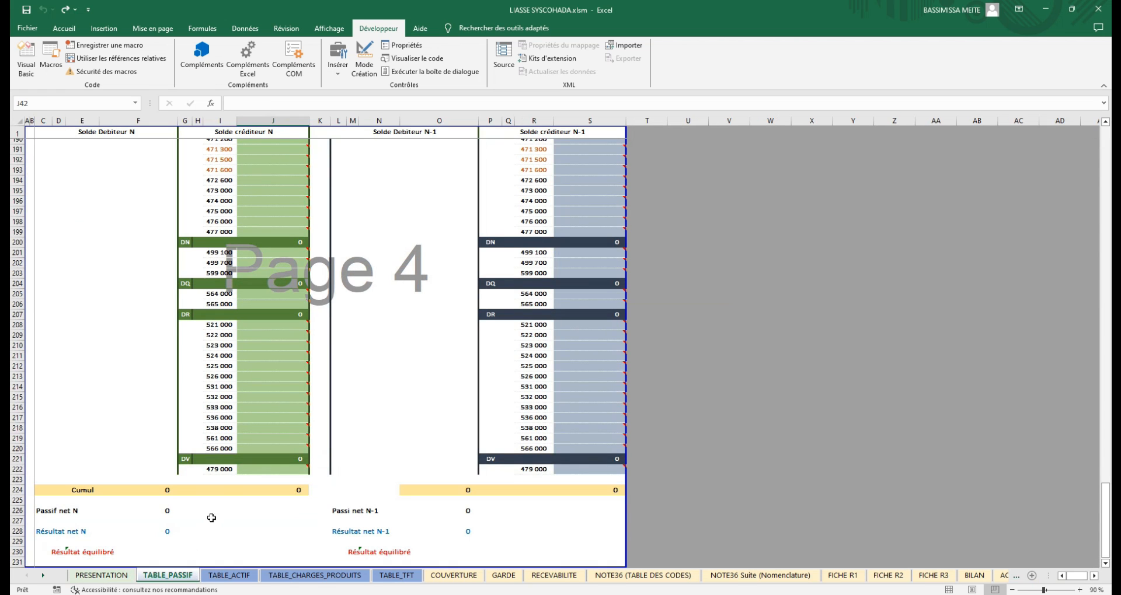
scroll(87, 477, down, 1)
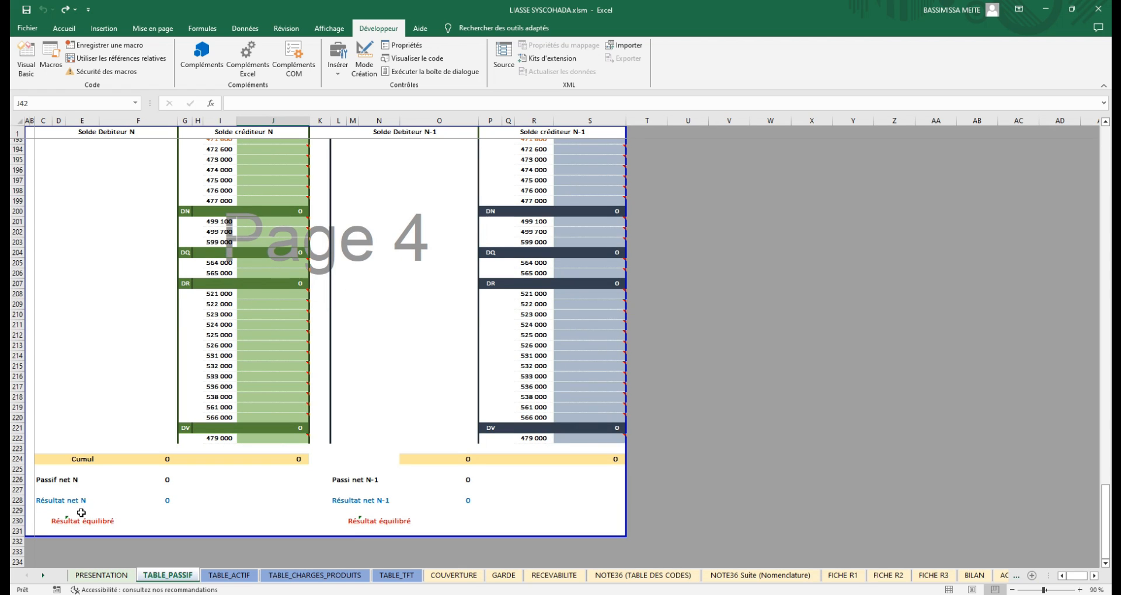
click(233, 577)
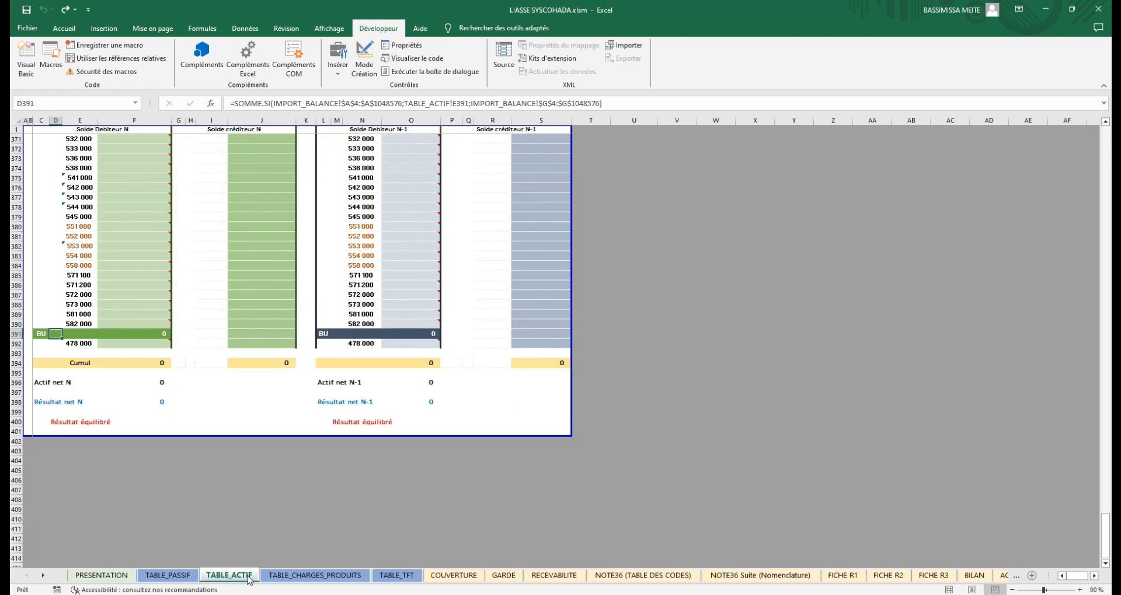
click(300, 577)
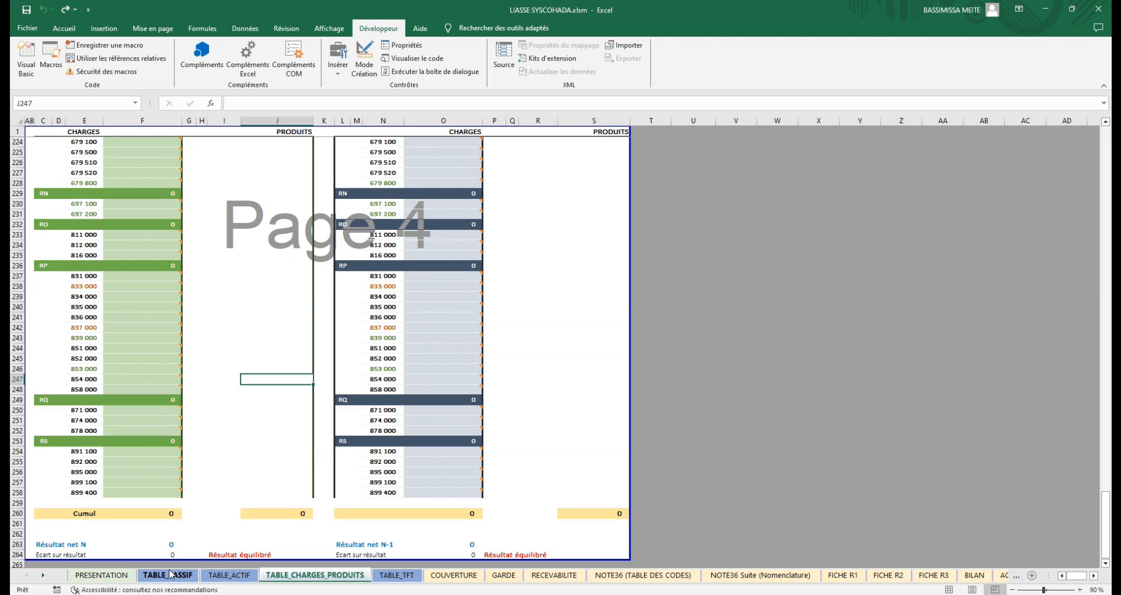
click(129, 578)
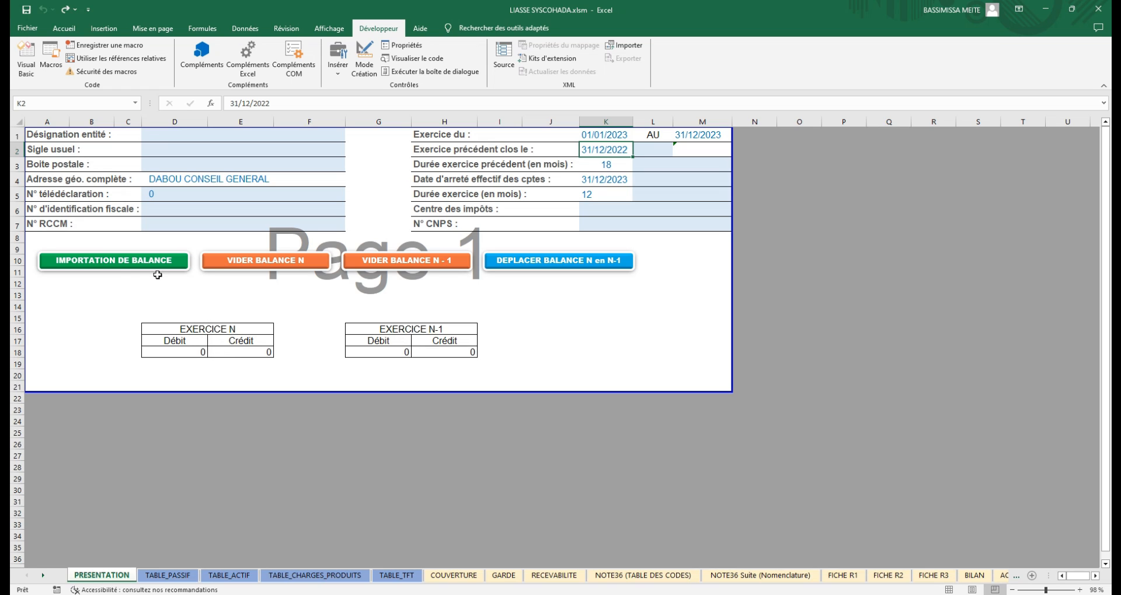
- Open the balance import sheet from PRESENTATION and copy the trial balance rows, starting at A3, from Feuil1 of the Balance.xlsx workbook
click(118, 263)
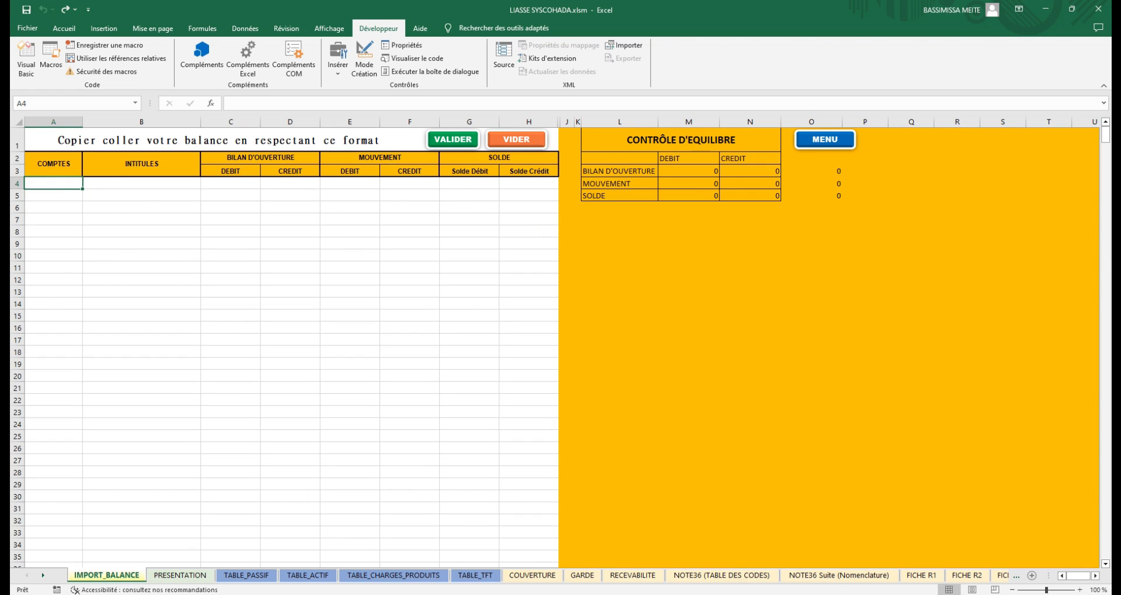
click(462, 569)
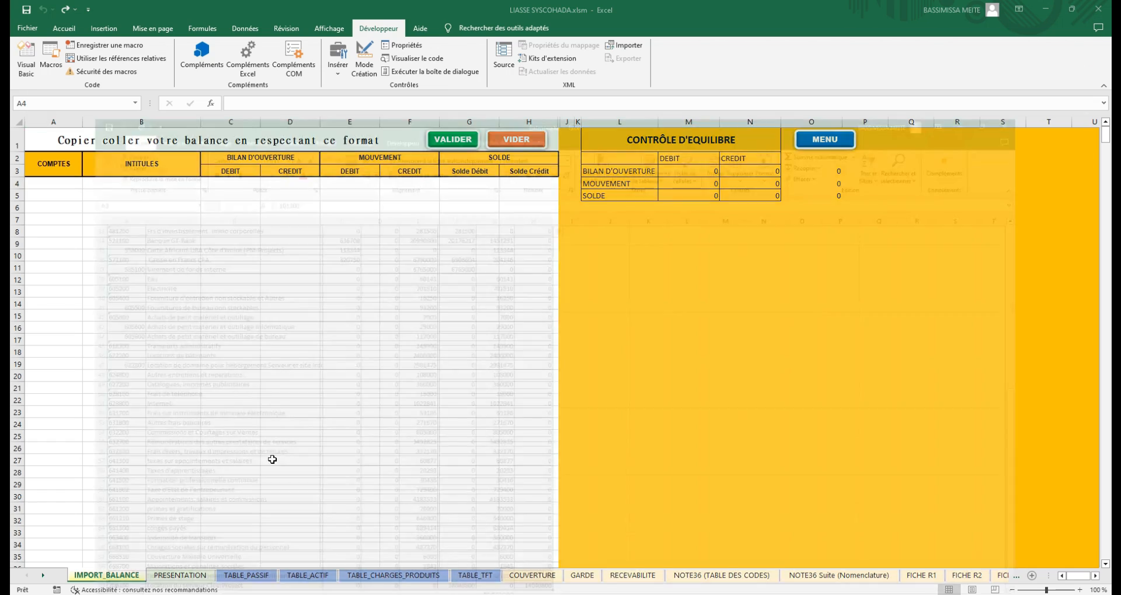
scroll(359, 318, up, 10)
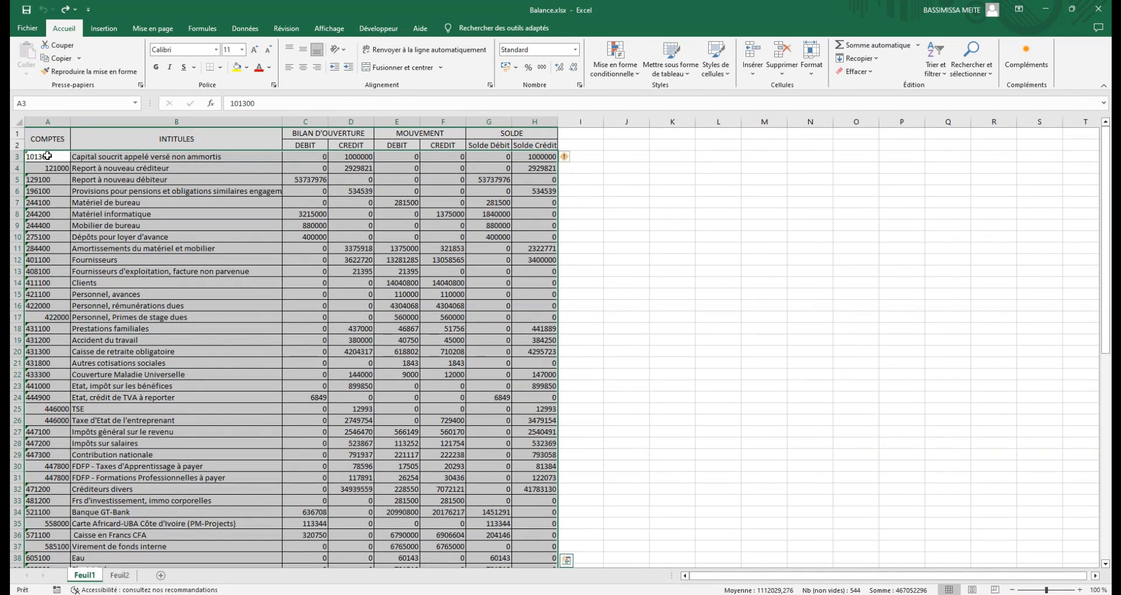
key(ctrl+c)
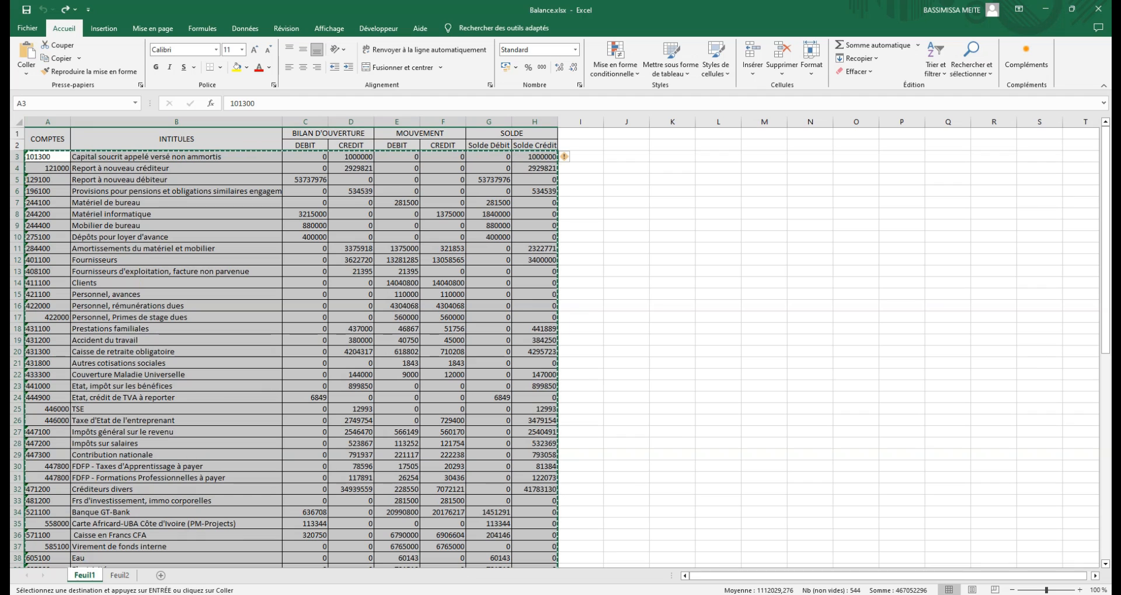
- Switch back to LIASSE SYSCOHADA.xlsm and paste the copied balance as values only, starting at cell A4 of IMPORT_BALANCE
click(443, 594)
click(324, 559)
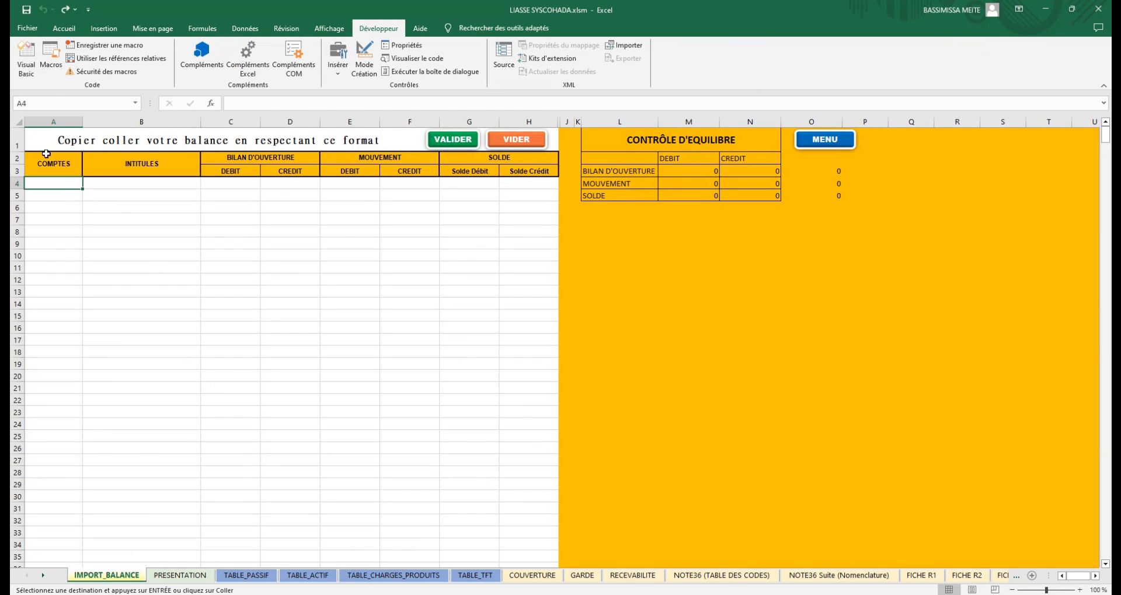
click(59, 28)
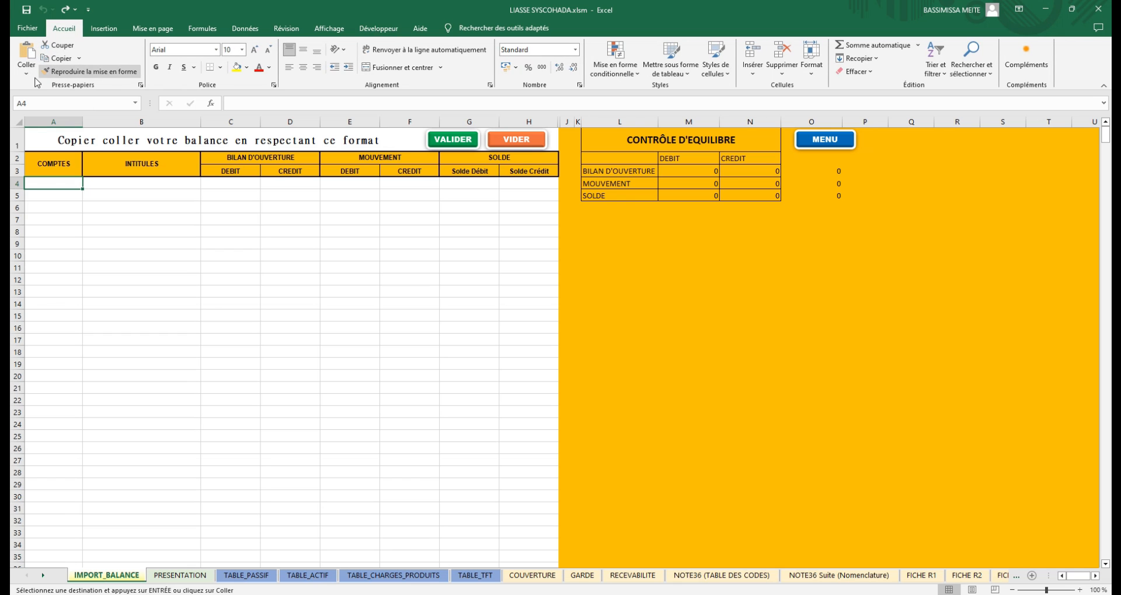
click(26, 73)
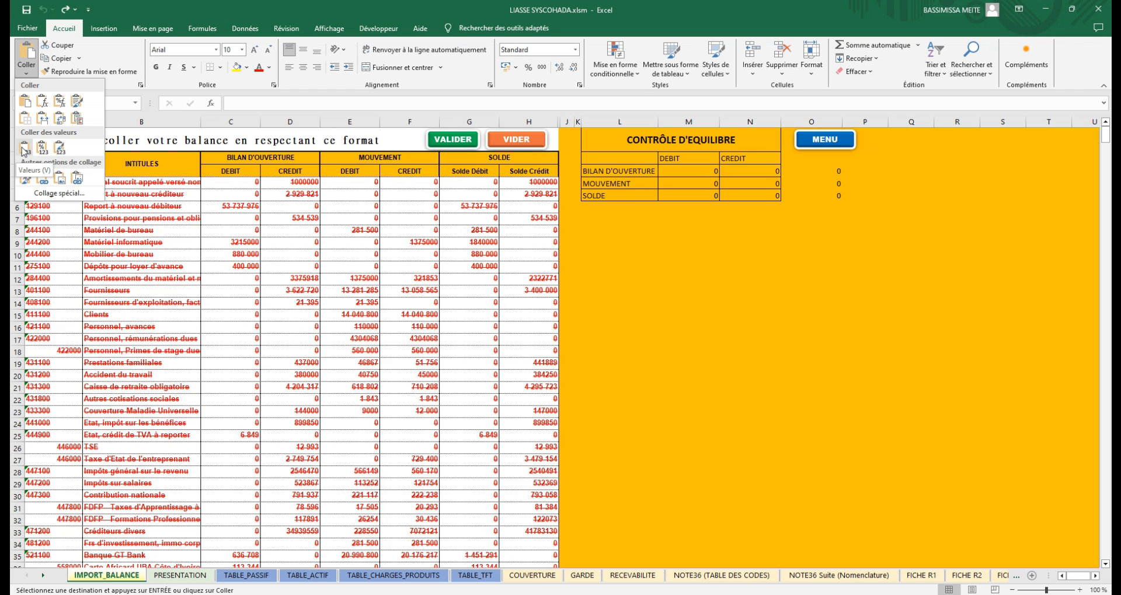
click(24, 150)
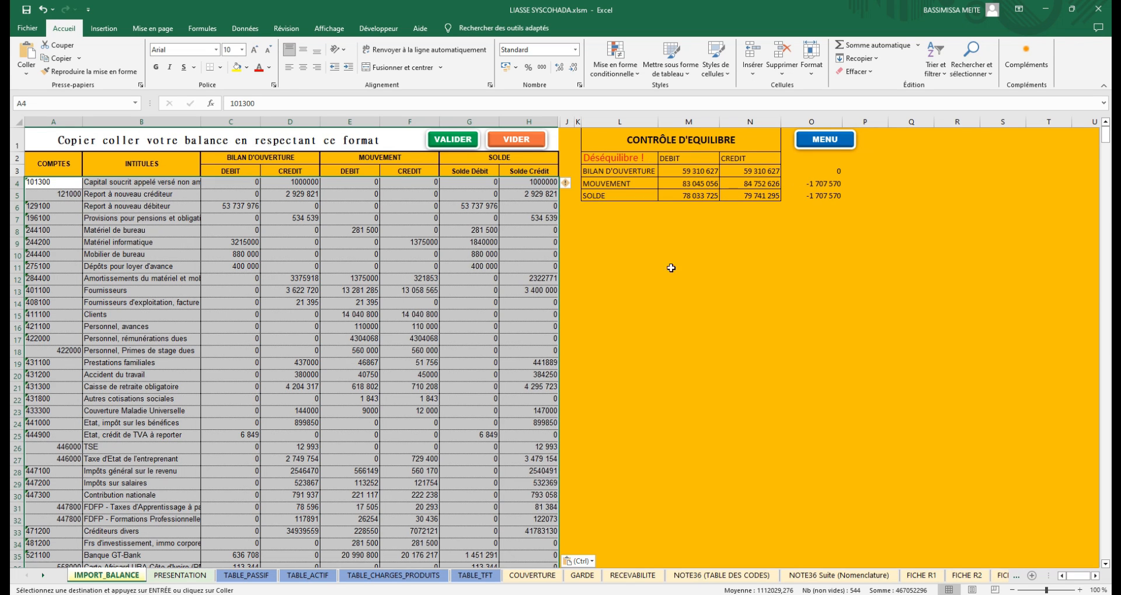
- Change the account number of the struck-through "Frais divers, travaux d'impression" line in row 57 to 632800
scroll(415, 401, down, 4)
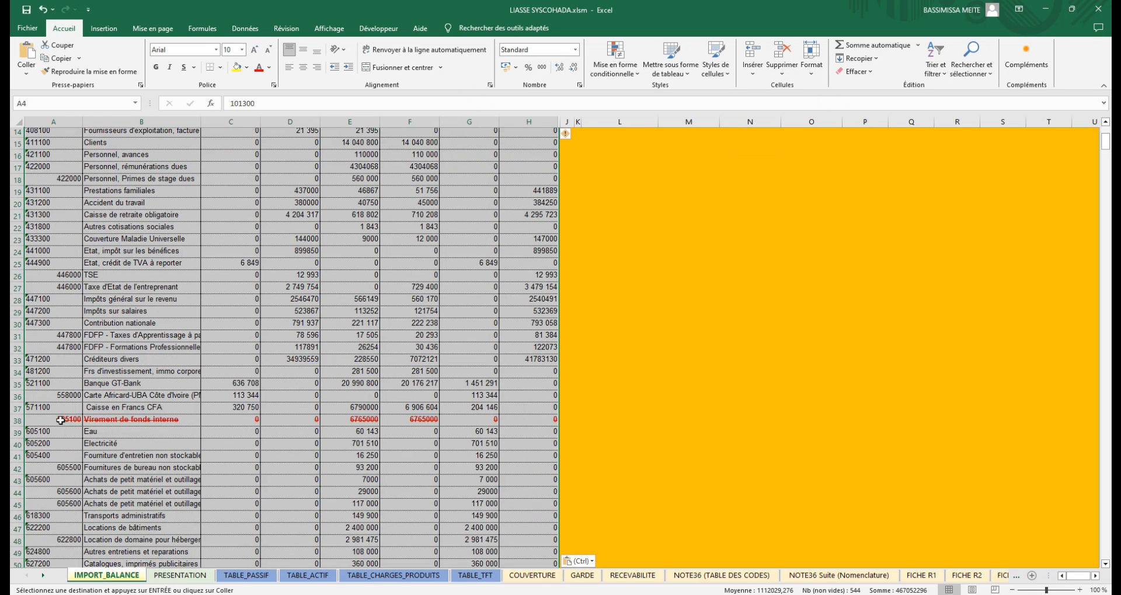
scroll(199, 420, down, 10)
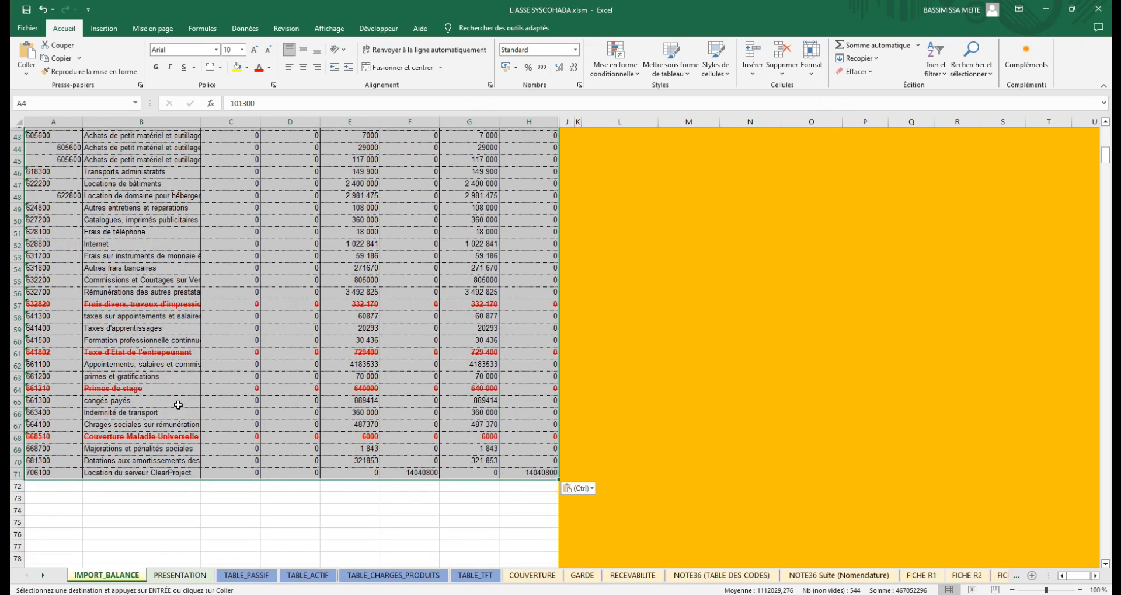
click(68, 304)
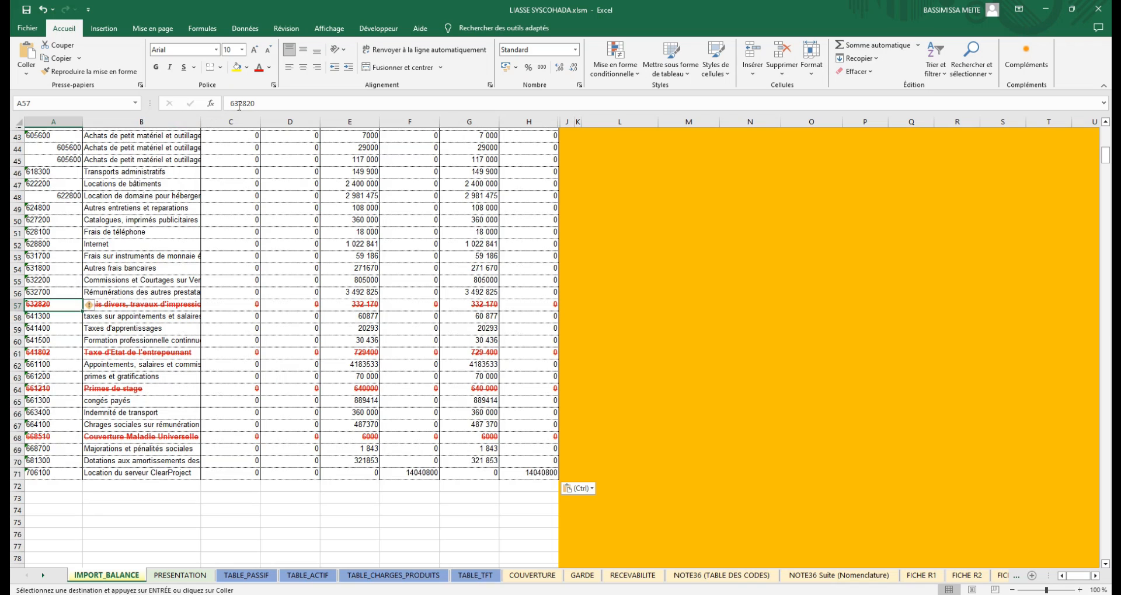
click(265, 103)
key(BackSpace)
key(BackSpace)
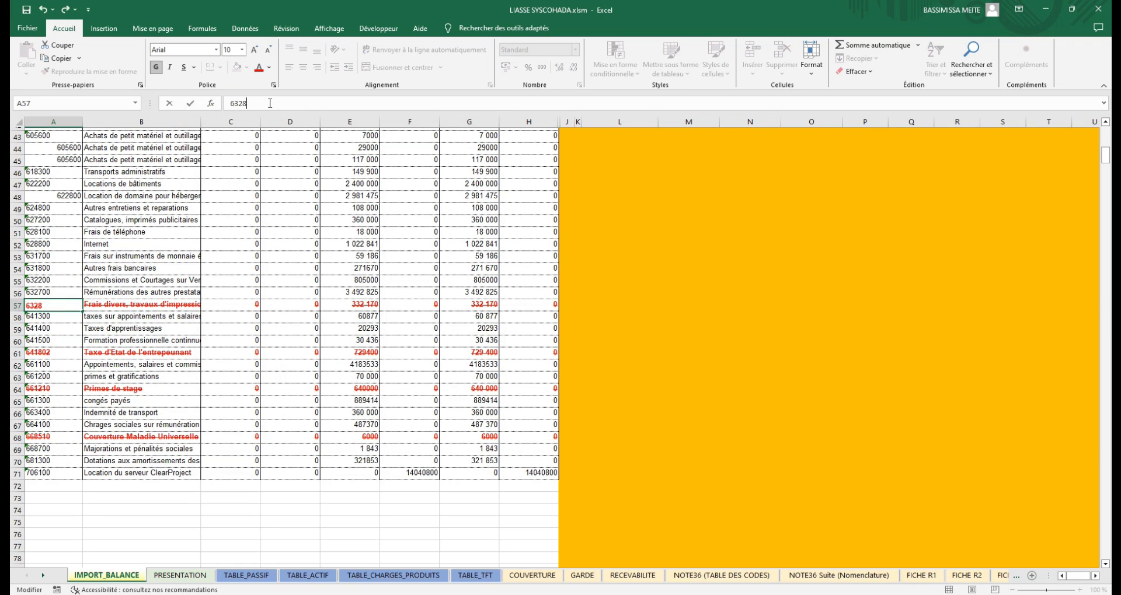
text(00)
key(Return)
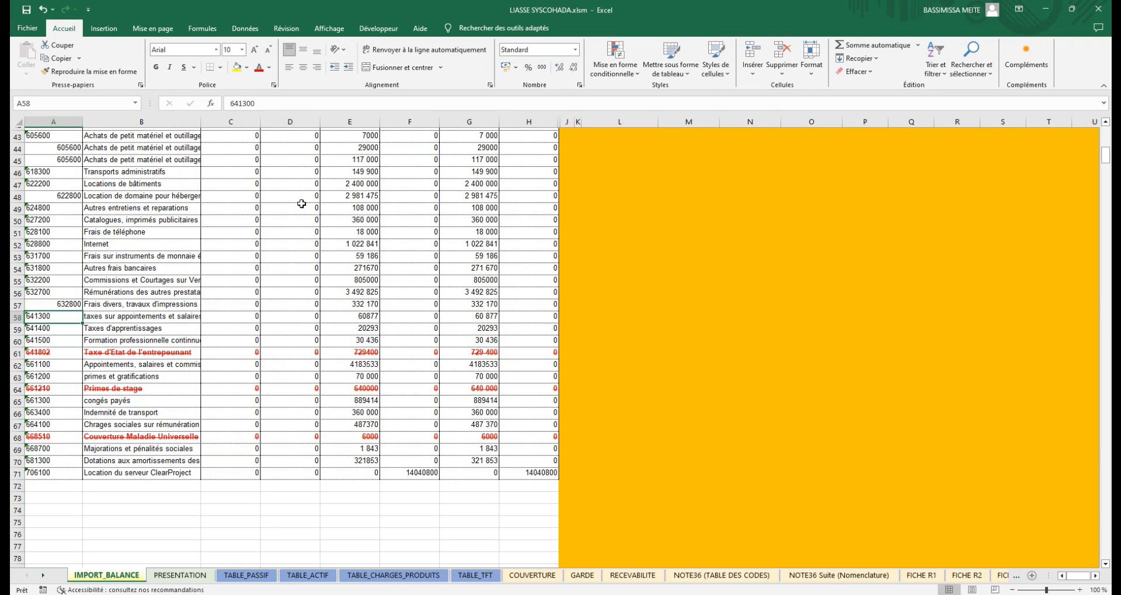
- Change the account number of the "Taxe d'Etat de l'entrepeunant" line in row 61 to 641800
click(70, 353)
click(269, 104)
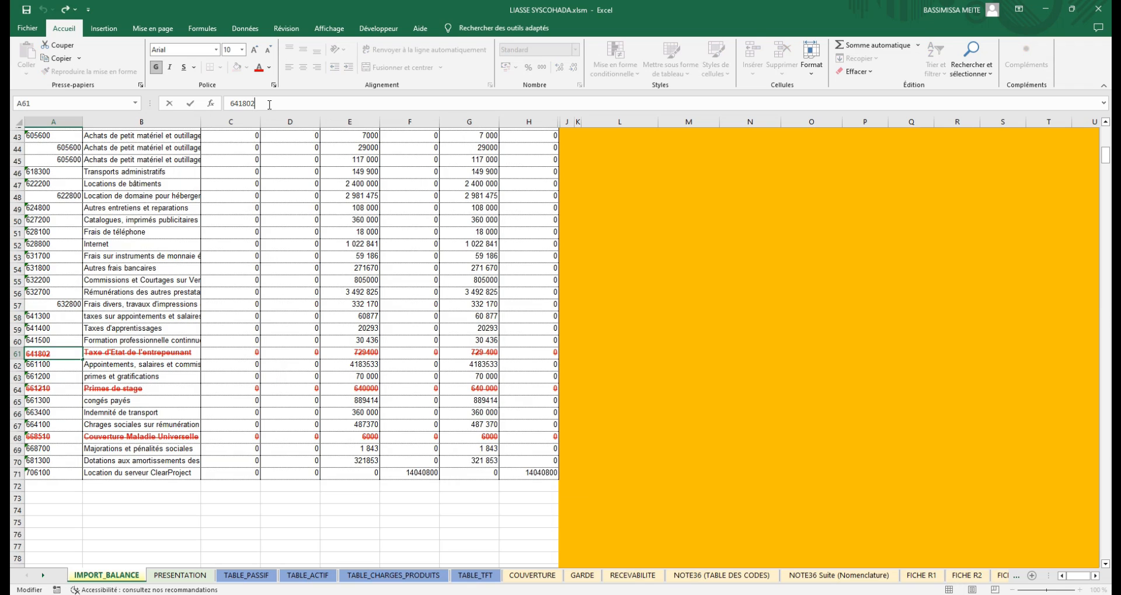
key(BackSpace)
key(Return)
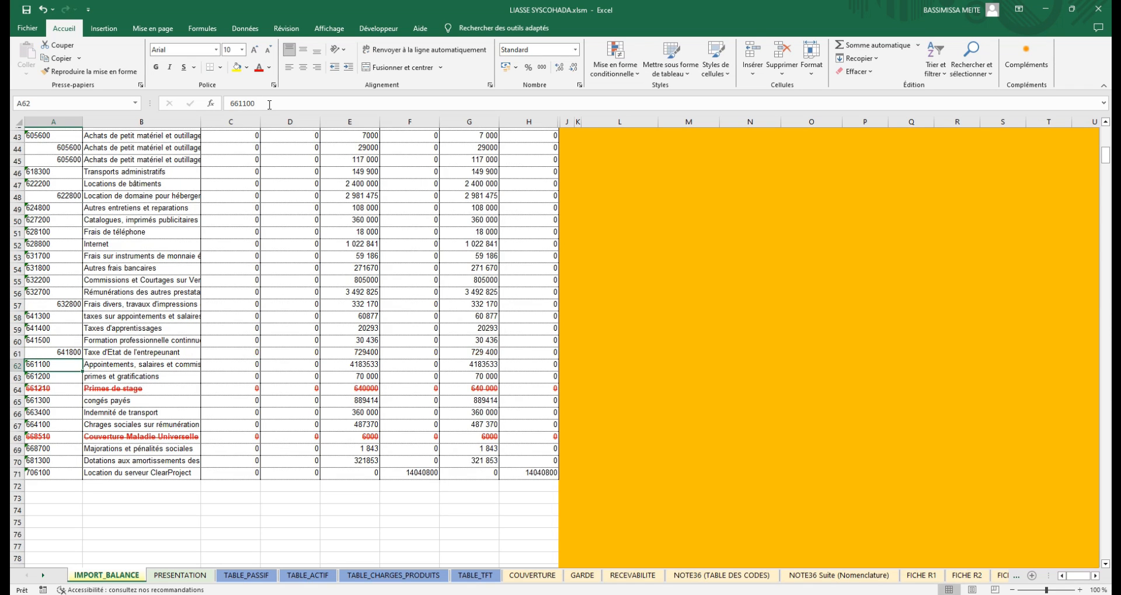
- Change the account number of the "Primes de stage" line in row 64 to 661200
click(76, 390)
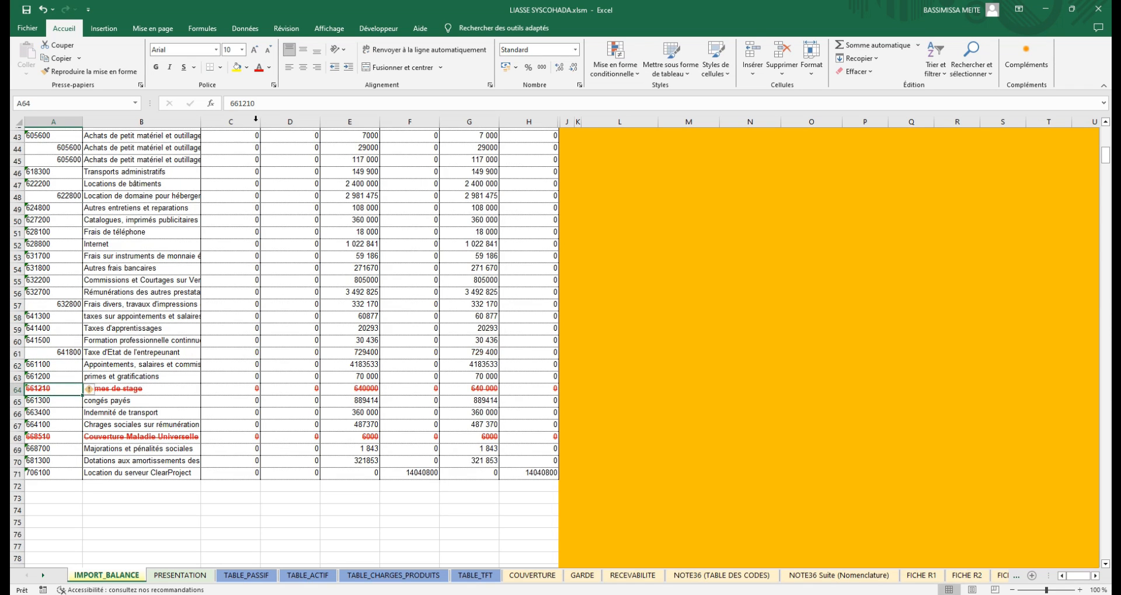
click(270, 106)
key(BackSpace)
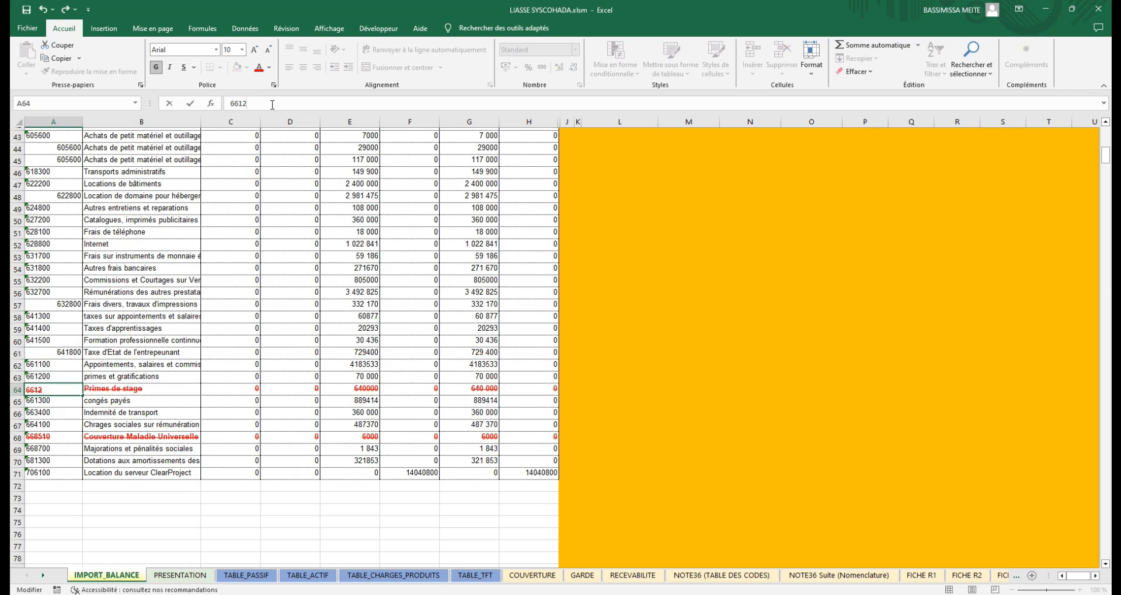
key(Return)
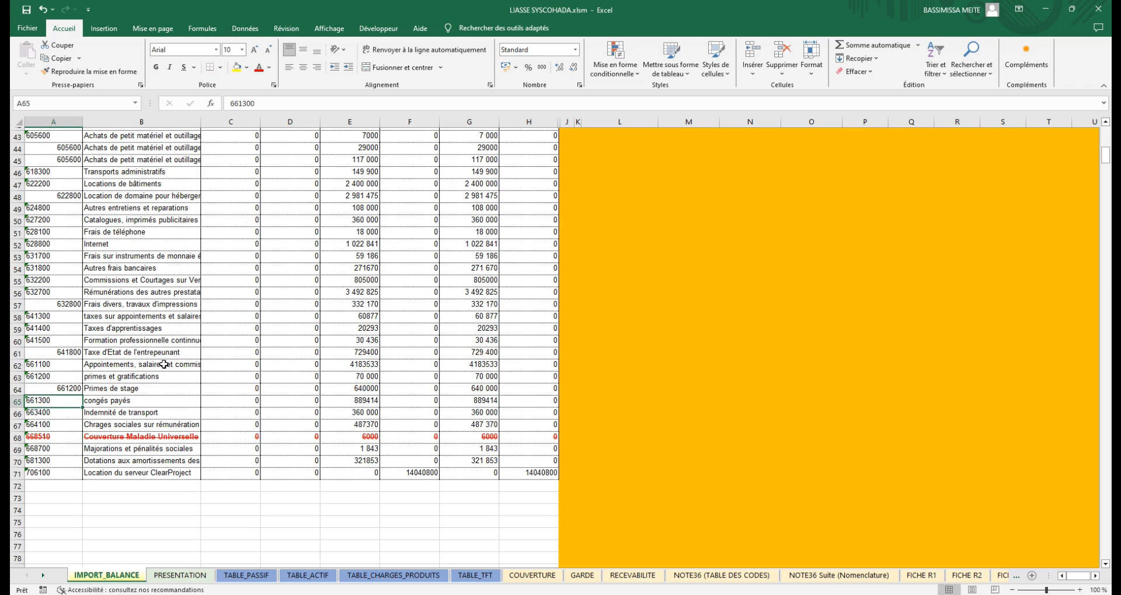
- Change the account number of the "Couverture Maladie Universelle" line in row 68 to 668500
click(65, 439)
click(256, 105)
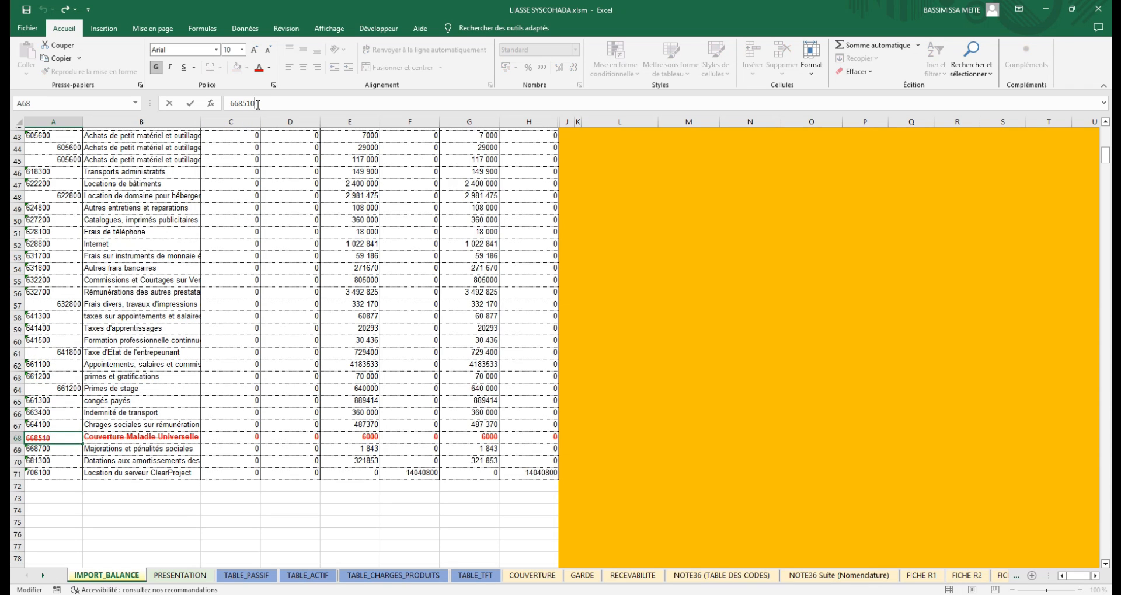
key(BackSpace)
key(BackSpace)
text(0)
key(Return)
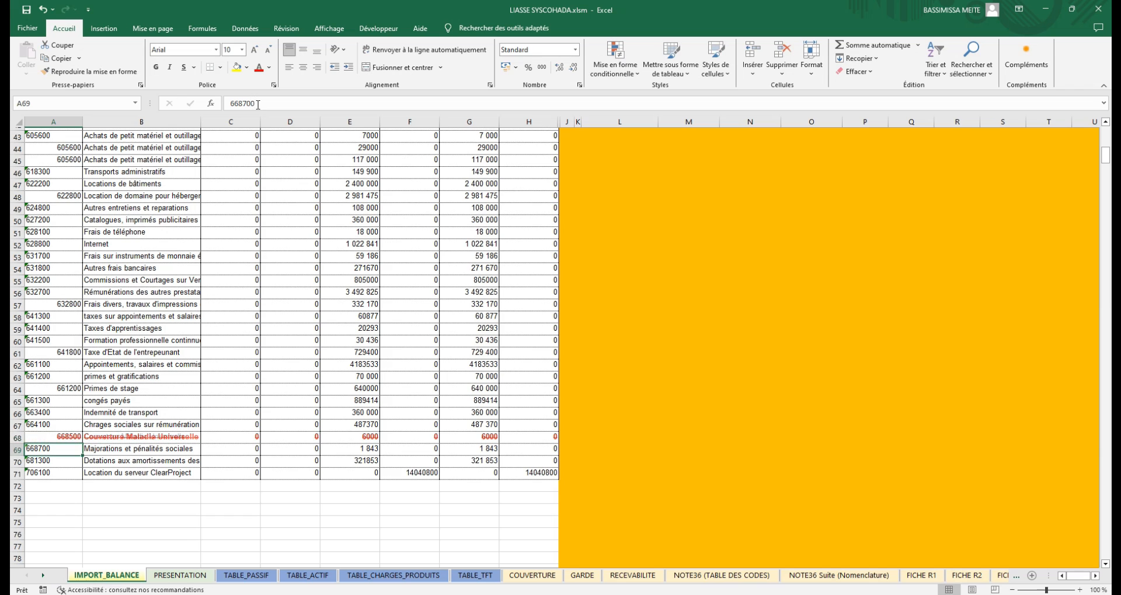
- Check the closing balances of the "Virement de fonds interne" line in row 38 and the totals in the CONTRÔLE D'EQUILIBRE table
scroll(374, 281, up, 5)
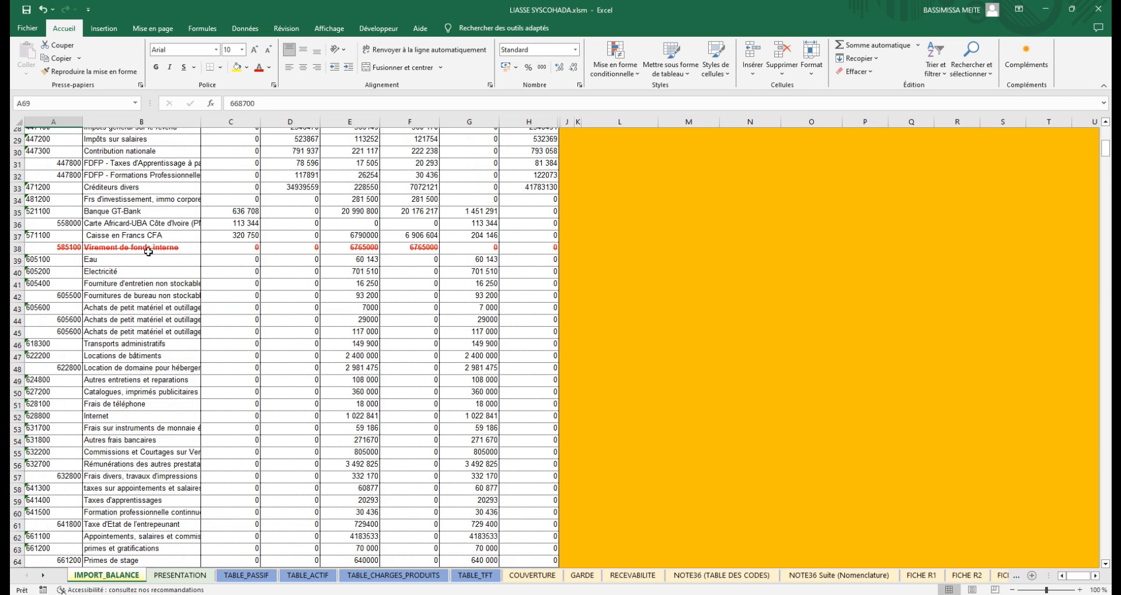
drag(483, 250, 535, 248)
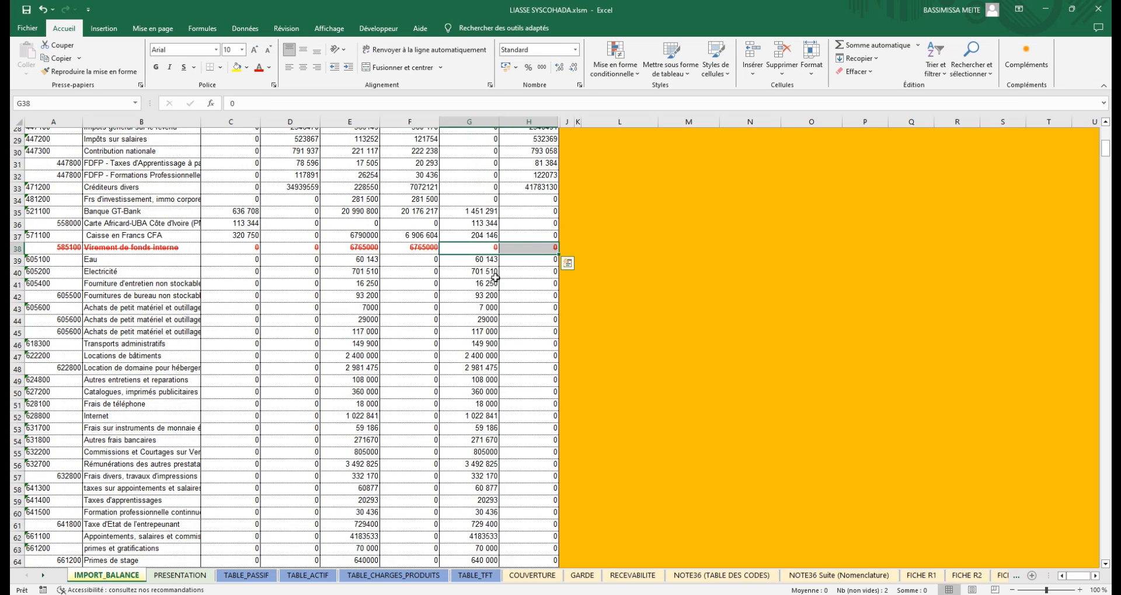
scroll(514, 320, up, 6)
scroll(514, 320, up, 4)
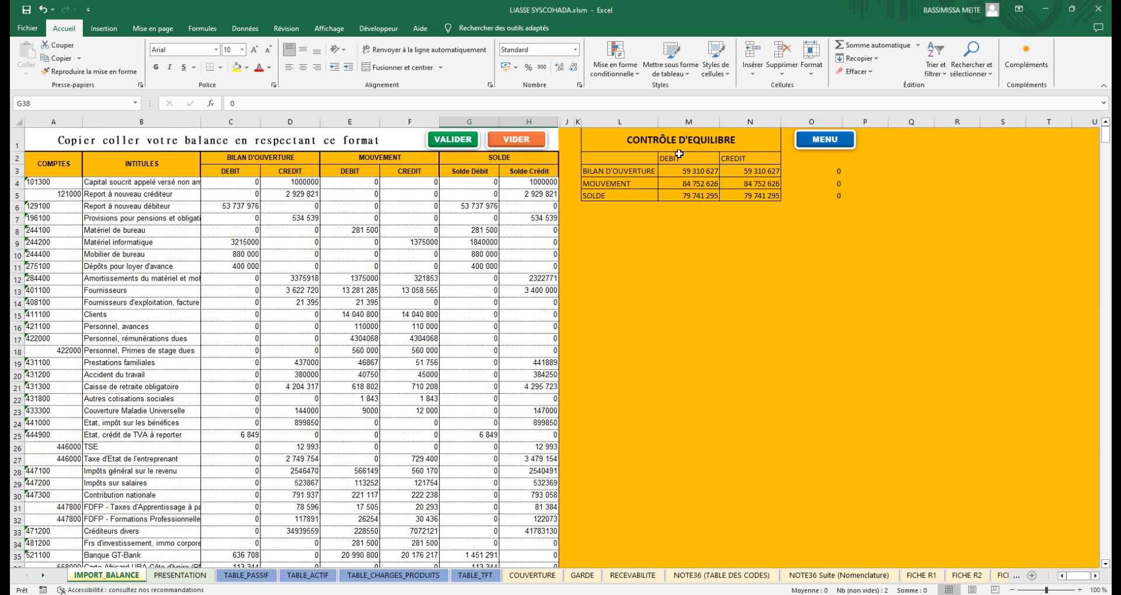
drag(680, 143, 688, 190)
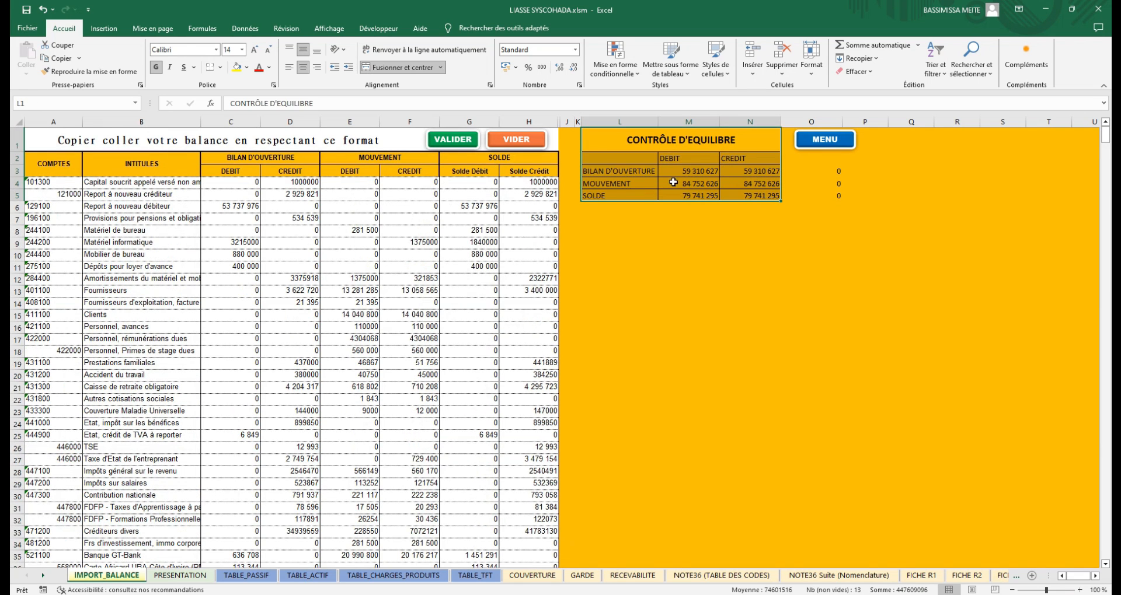
click(620, 220)
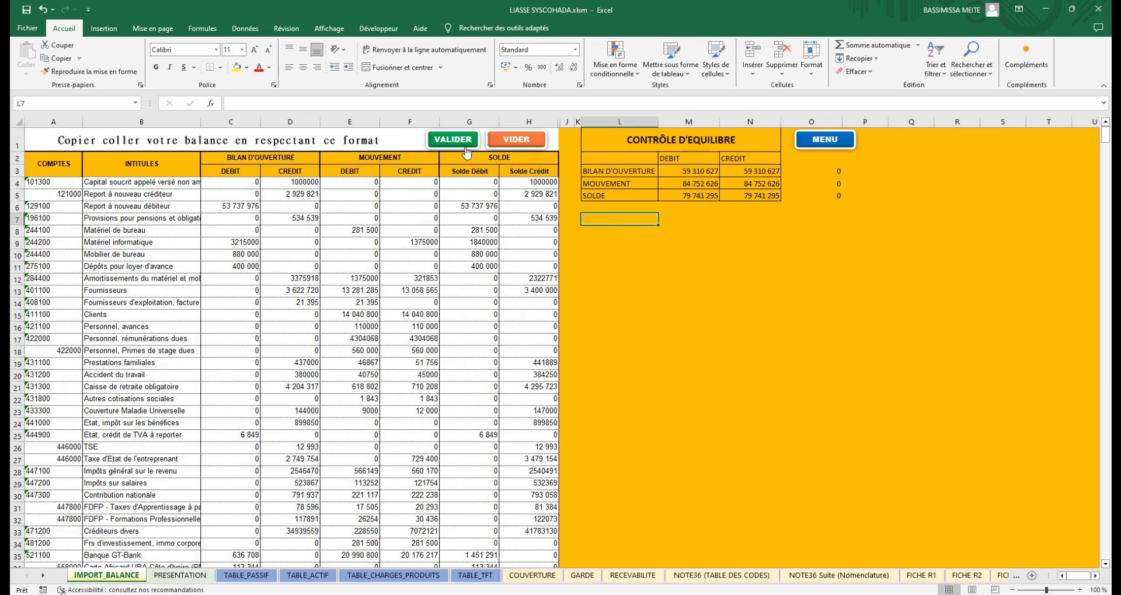
- Try validating the balance with the Solde Crédit of account 101300 in H4 cleared, and undo the clearing
click(551, 182)
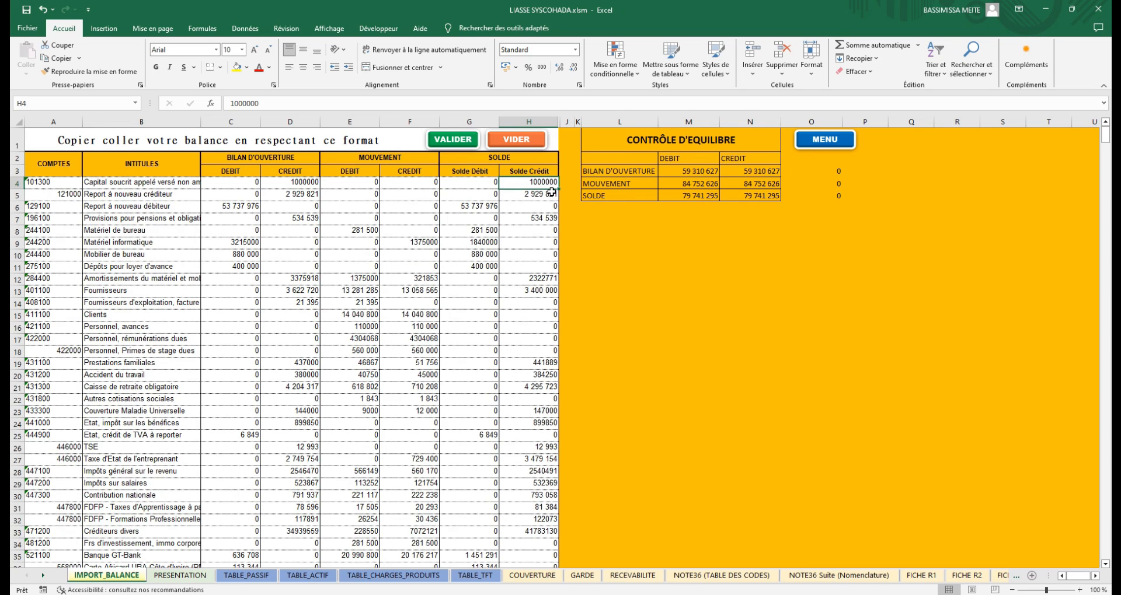
key(Delete)
click(540, 254)
click(467, 149)
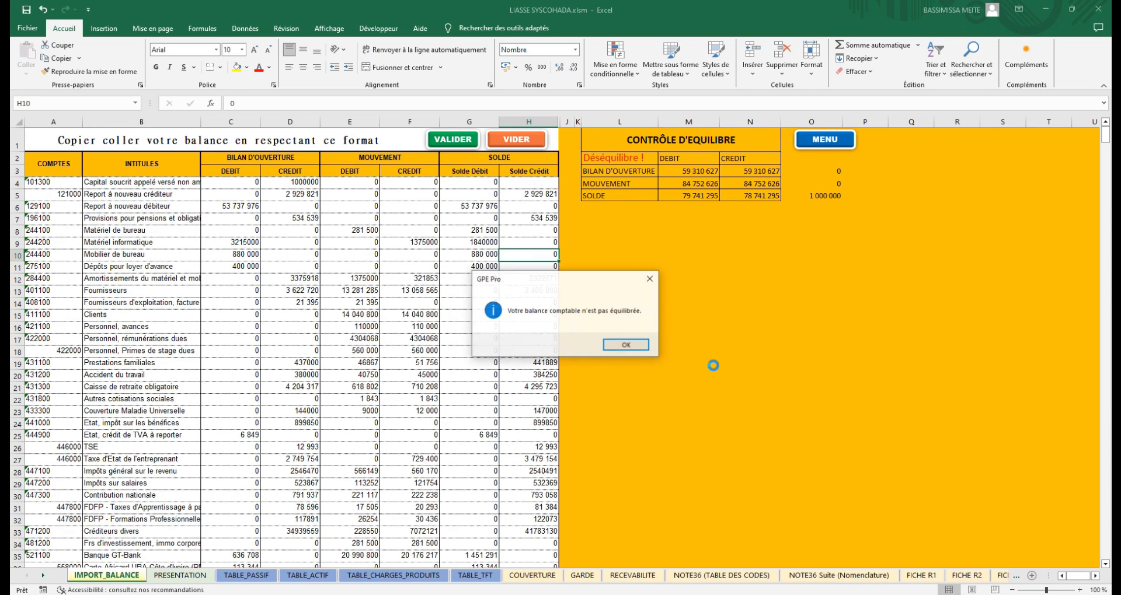
click(624, 345)
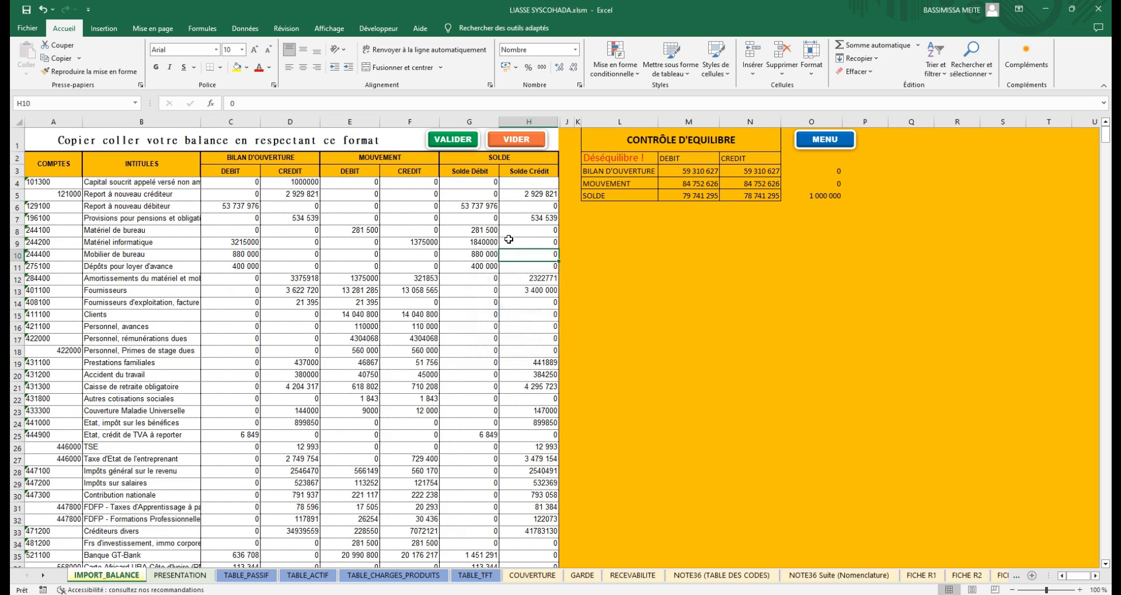
key(ctrl+z)
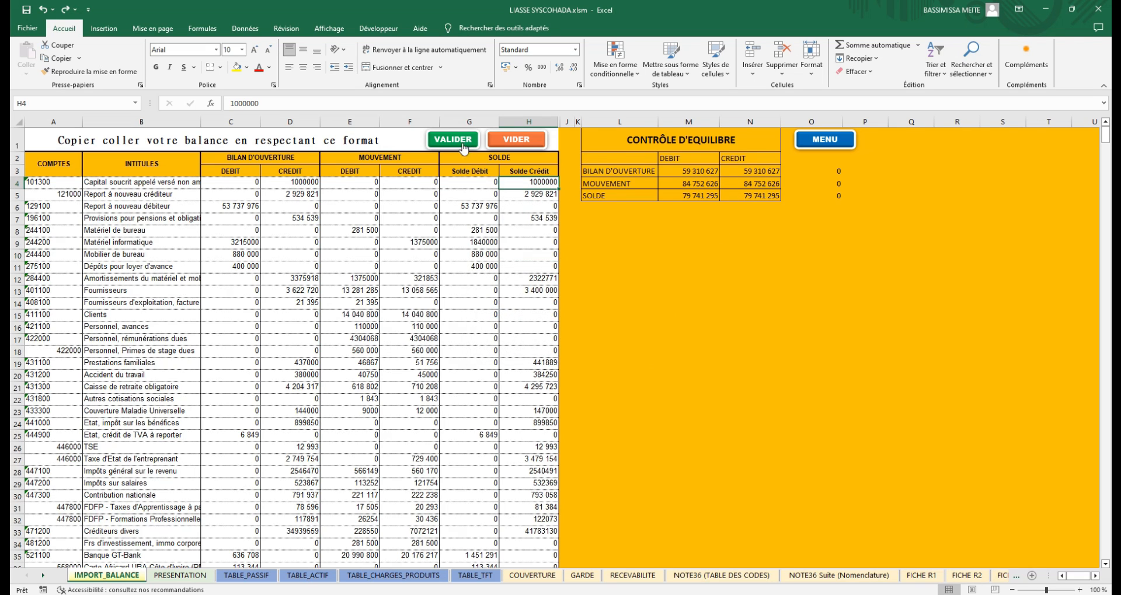
- Validate the imported trial balance and confirm the validation
click(459, 143)
click(540, 344)
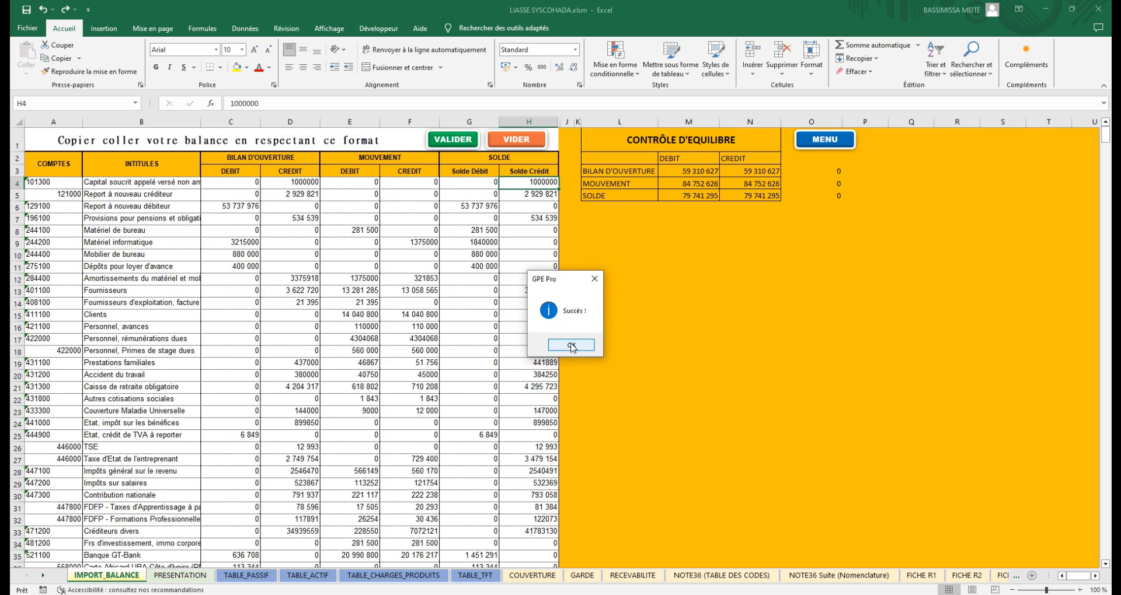
- Acknowledge the validation message and review the year N amounts and results in TABLE_PASSIF, TABLE_ACTIF and TABLE_CHARGES_PRODUITS
click(571, 345)
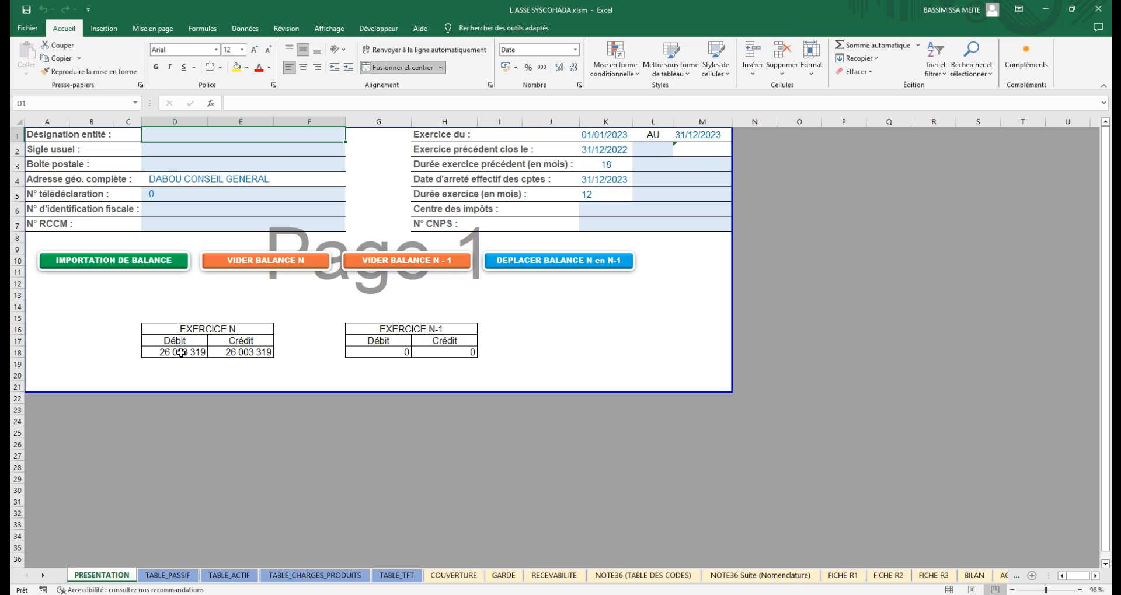
click(168, 576)
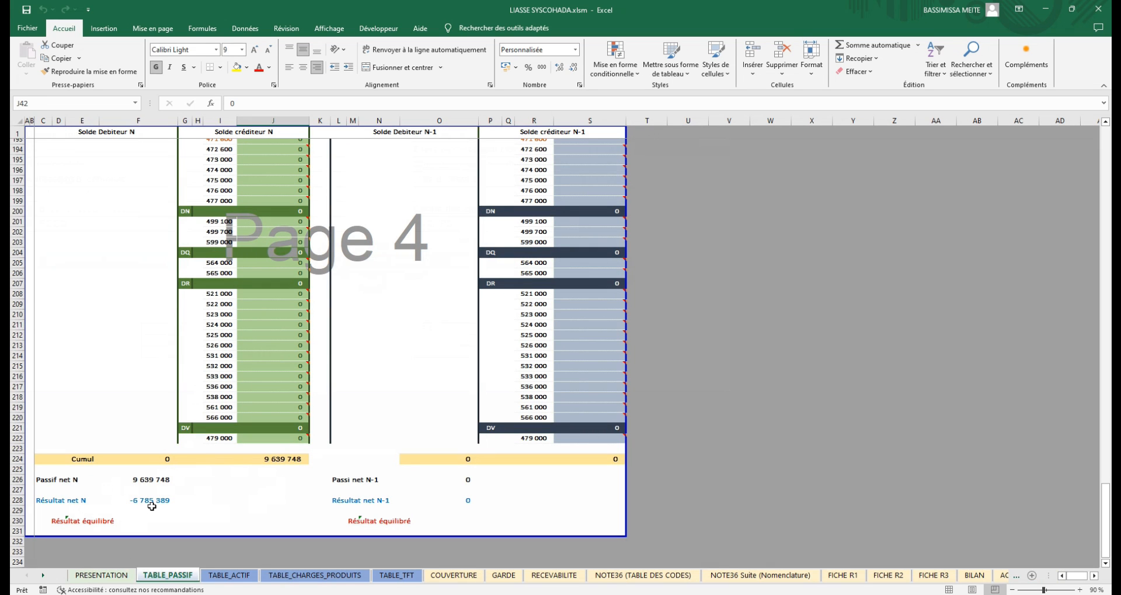
click(245, 577)
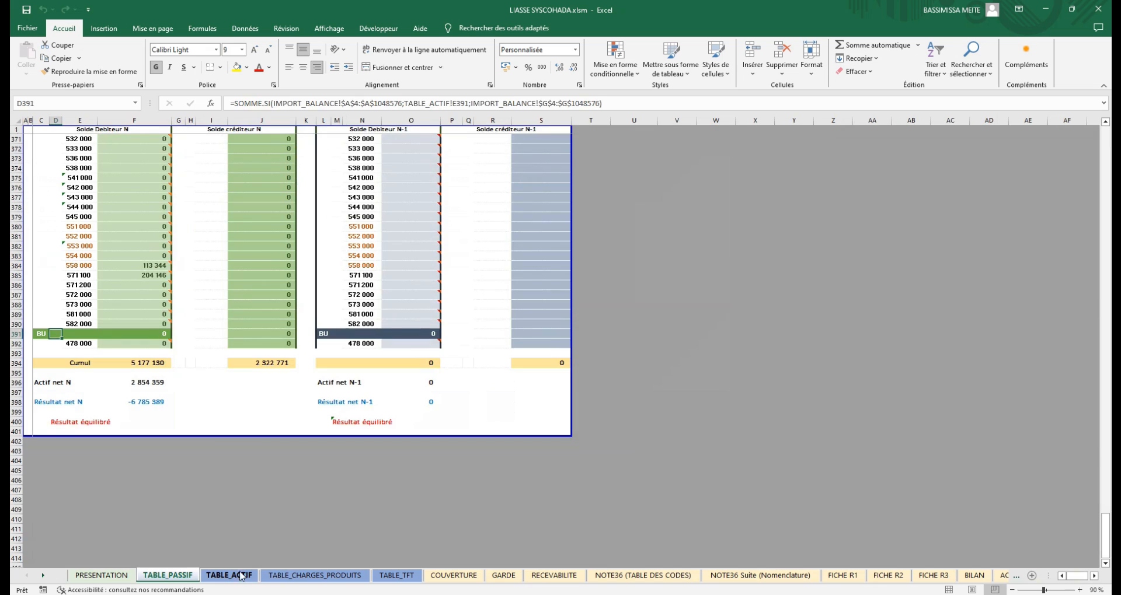
click(302, 577)
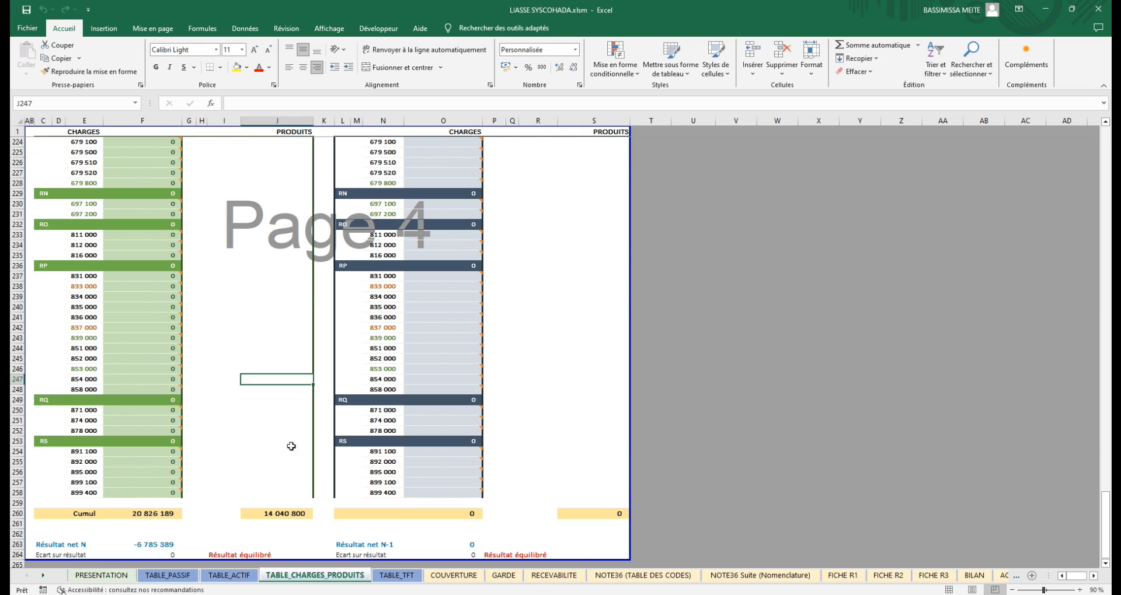
scroll(318, 466, up, 20)
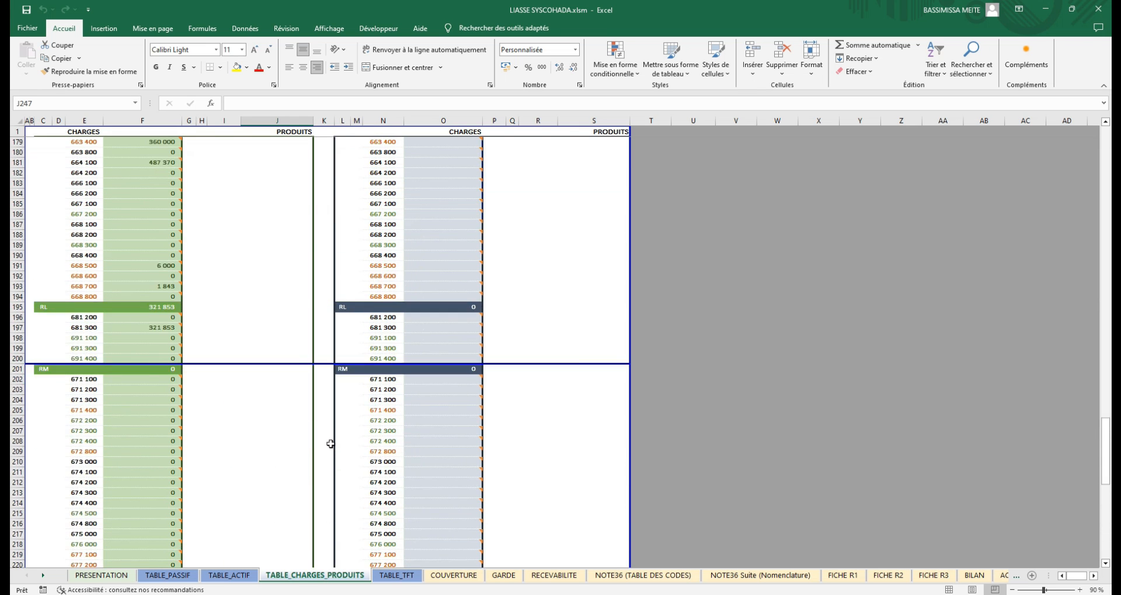
scroll(331, 446, up, 19)
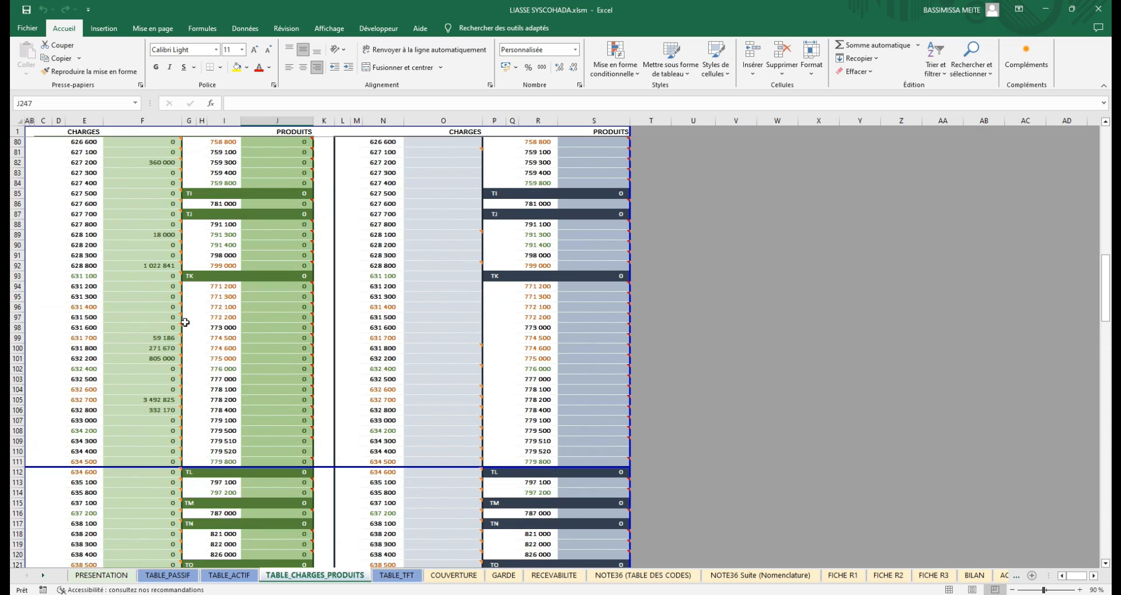
- Transfer the balance of exercise N to N-1 from the PRESENTATION sheet, declining to empty balance N
click(114, 576)
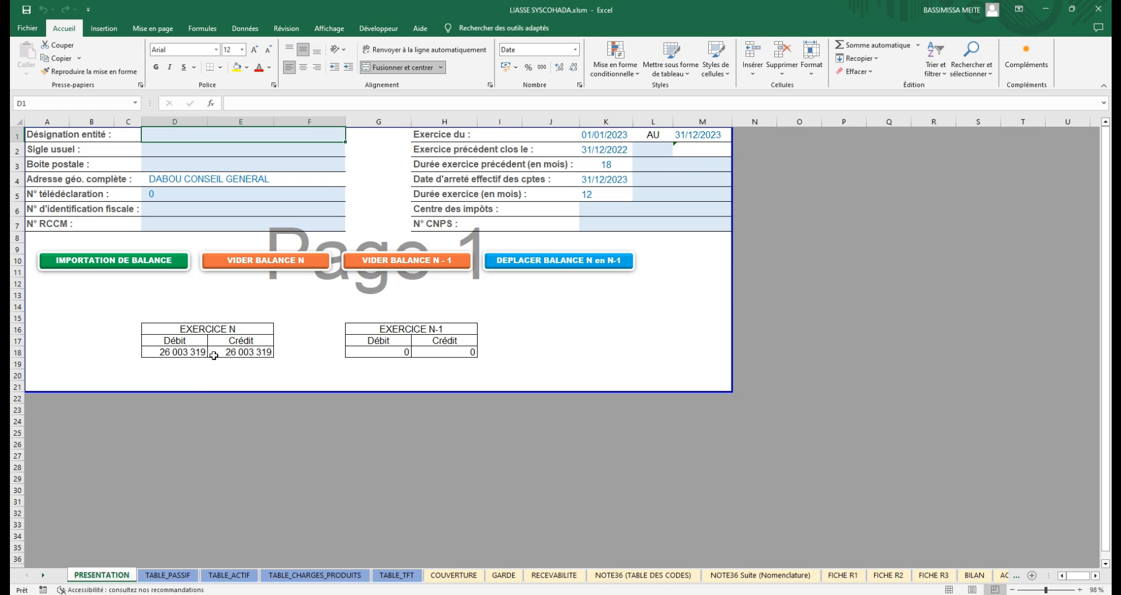
click(559, 266)
click(583, 343)
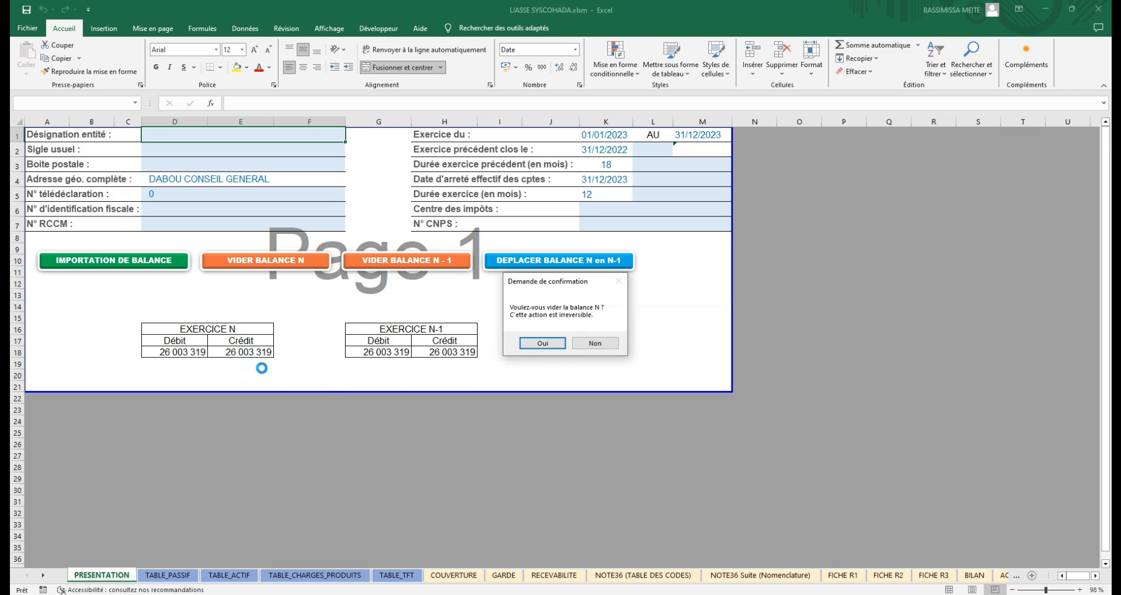
click(595, 343)
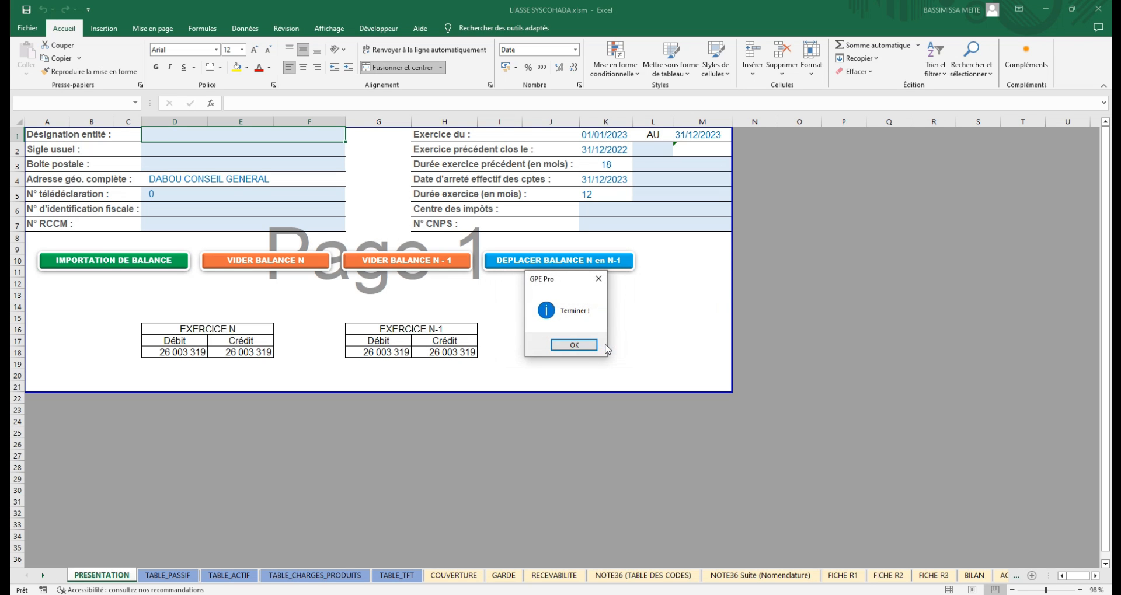
click(582, 349)
- Compare the N and N-1 credit balances of accounts 431 100 to 431 300 and the totals in TABLE_PASSIF
click(175, 577)
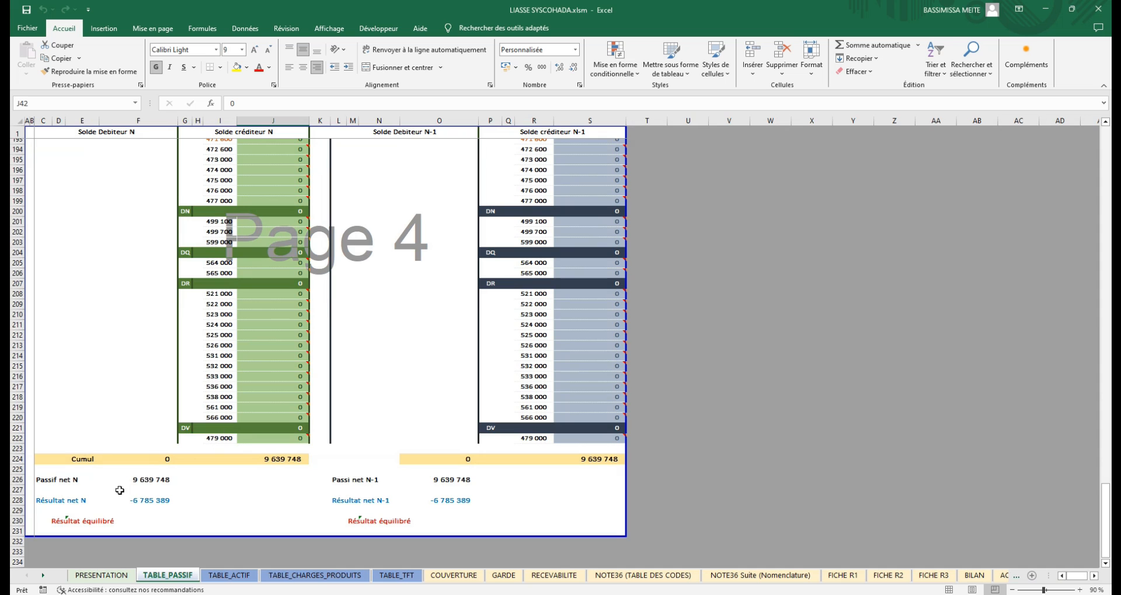
scroll(264, 397, up, 20)
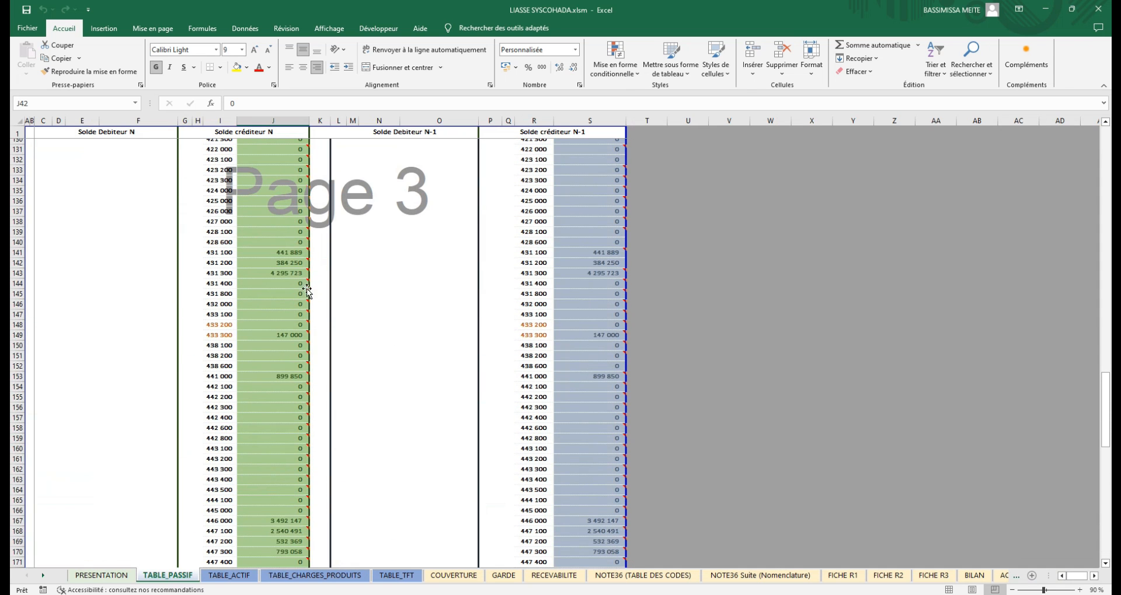
drag(289, 251, 290, 272)
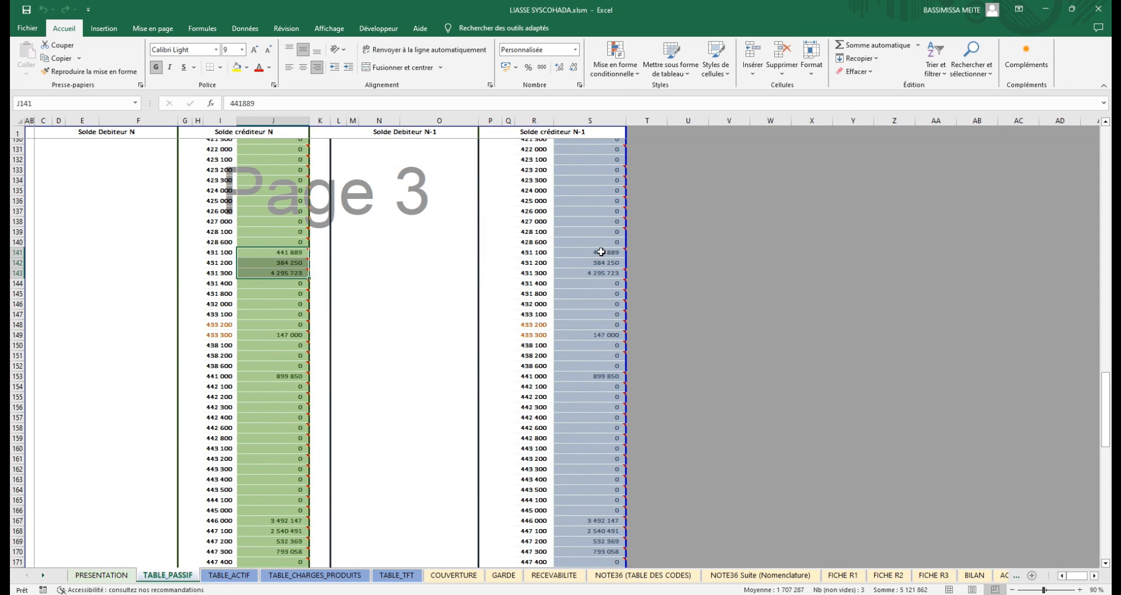
drag(601, 252, 604, 285)
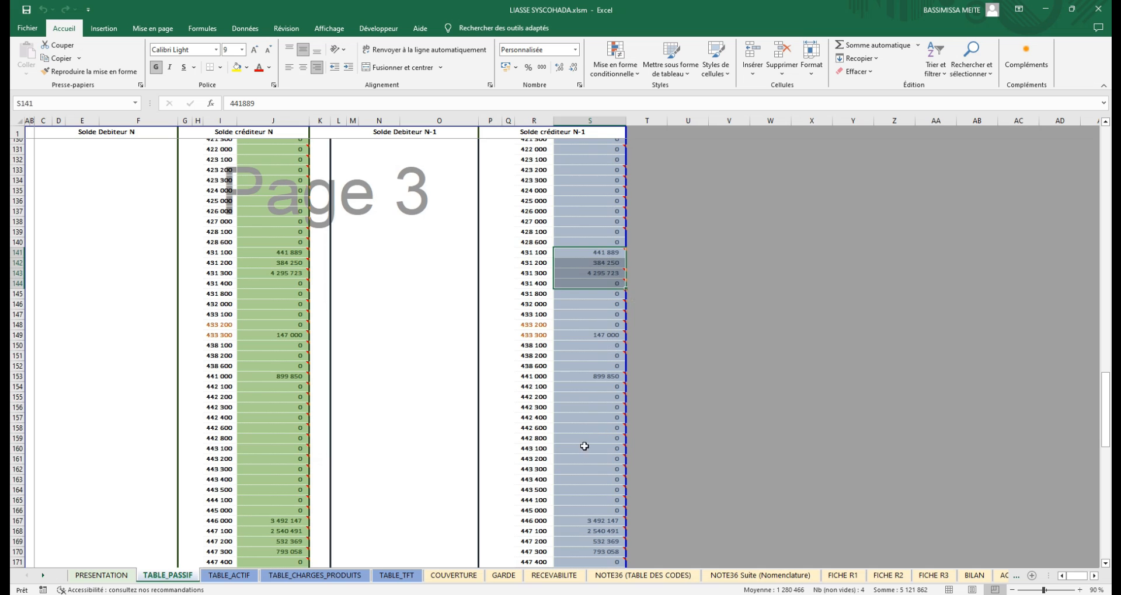
scroll(584, 447, down, 20)
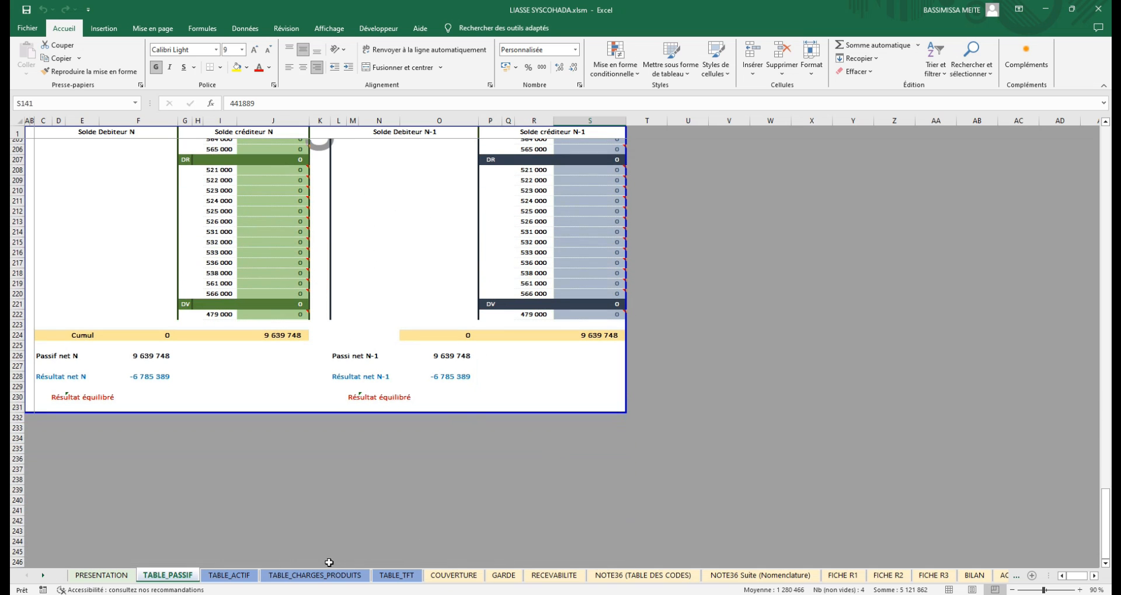
- Compare the N and N-1 charges and income amounts in TABLE_CHARGES_PRODUITS
key(ctrl+Page_Down)
click(316, 575)
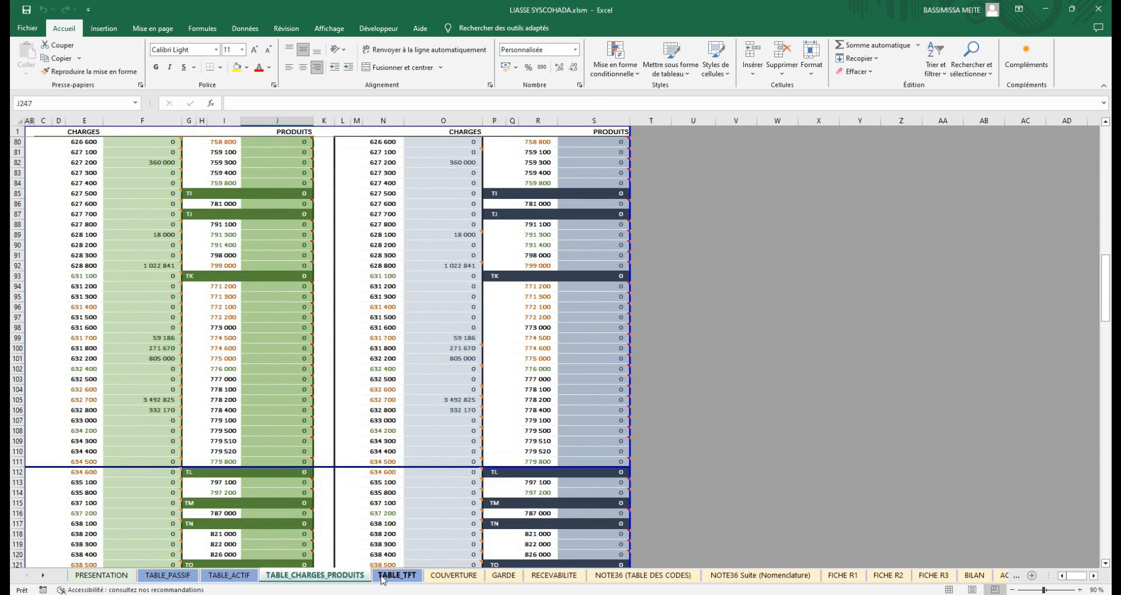
scroll(380, 441, down, 10)
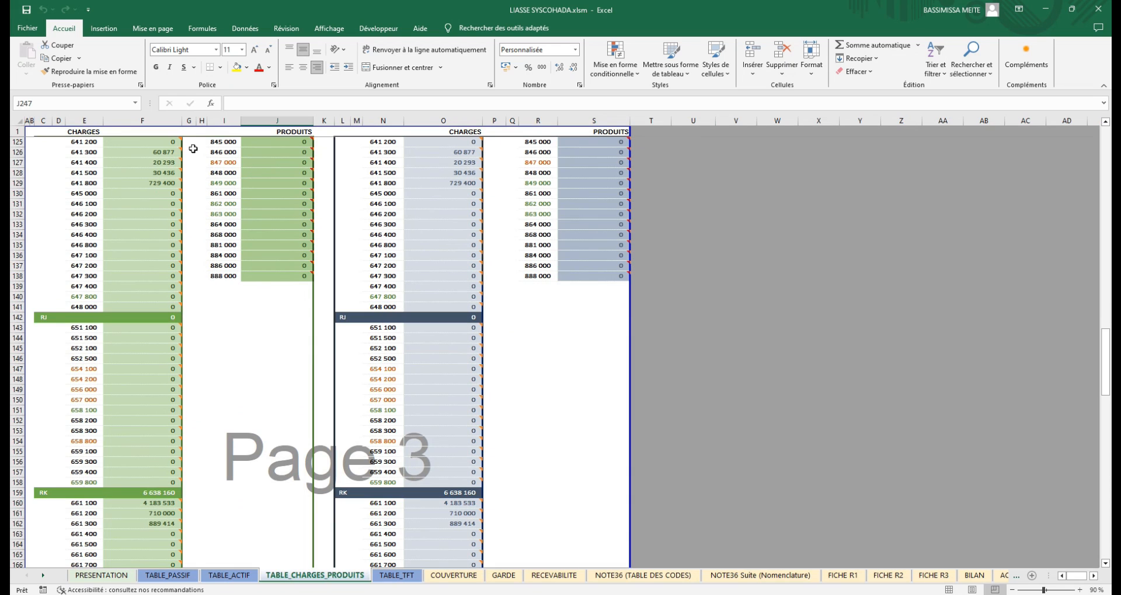
scroll(393, 372, down, 20)
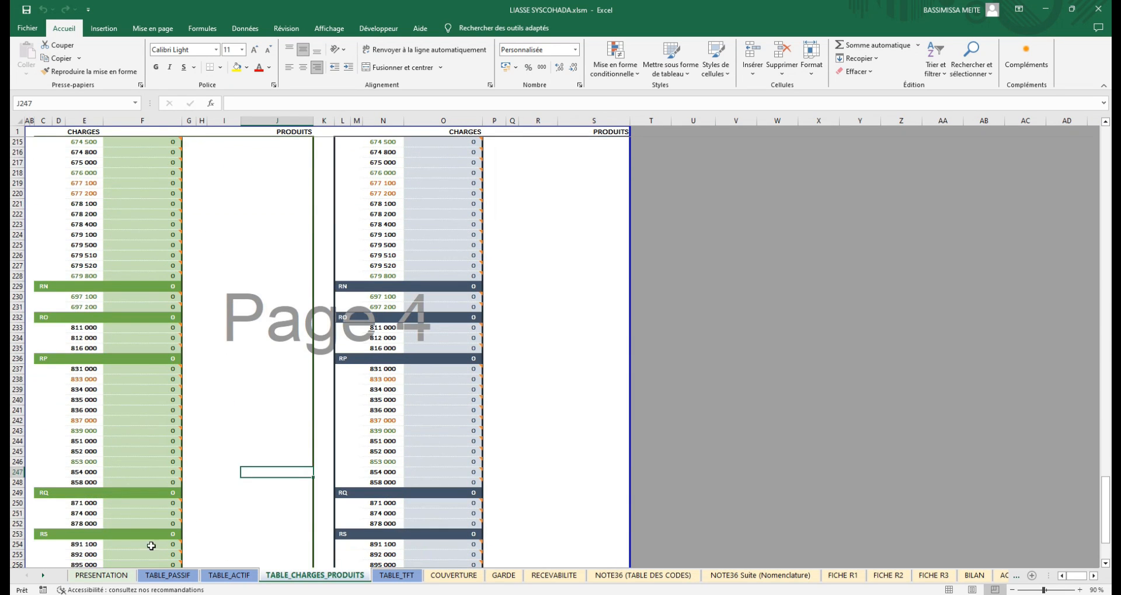
- Bring up the clearing confirmations for balance N-1 and balance N on the PRESENTATION sheet, declining each one
click(101, 575)
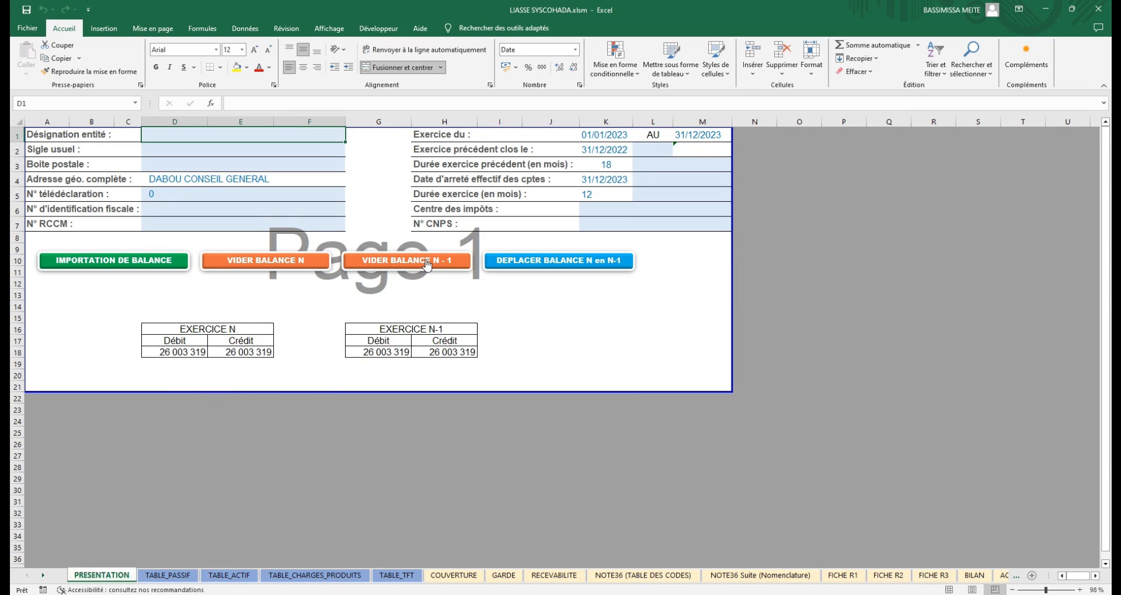
click(427, 264)
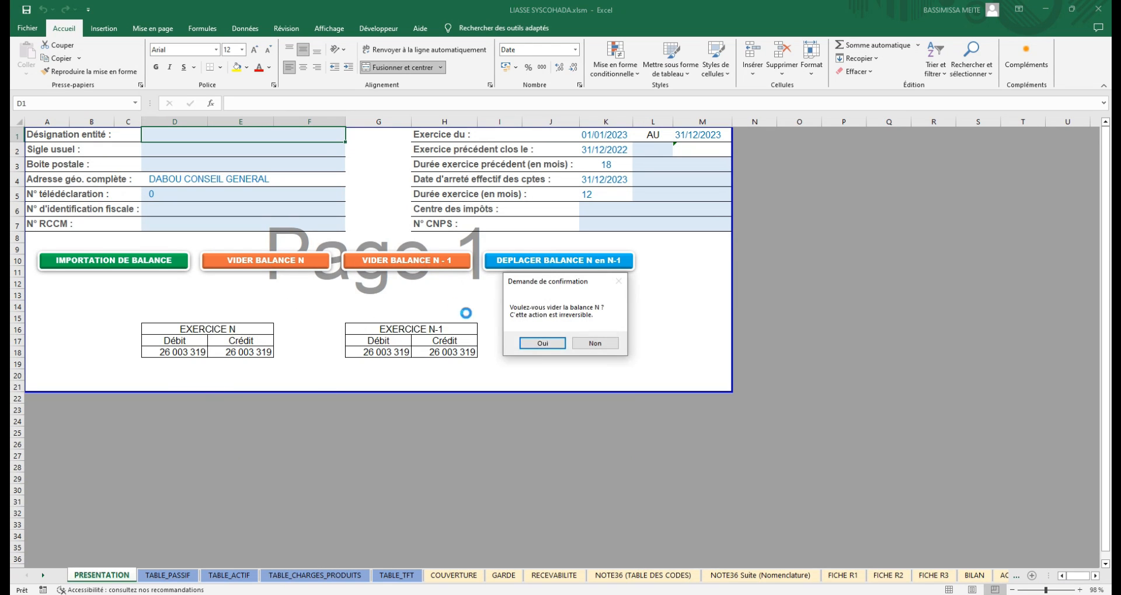
click(590, 346)
click(280, 267)
click(605, 346)
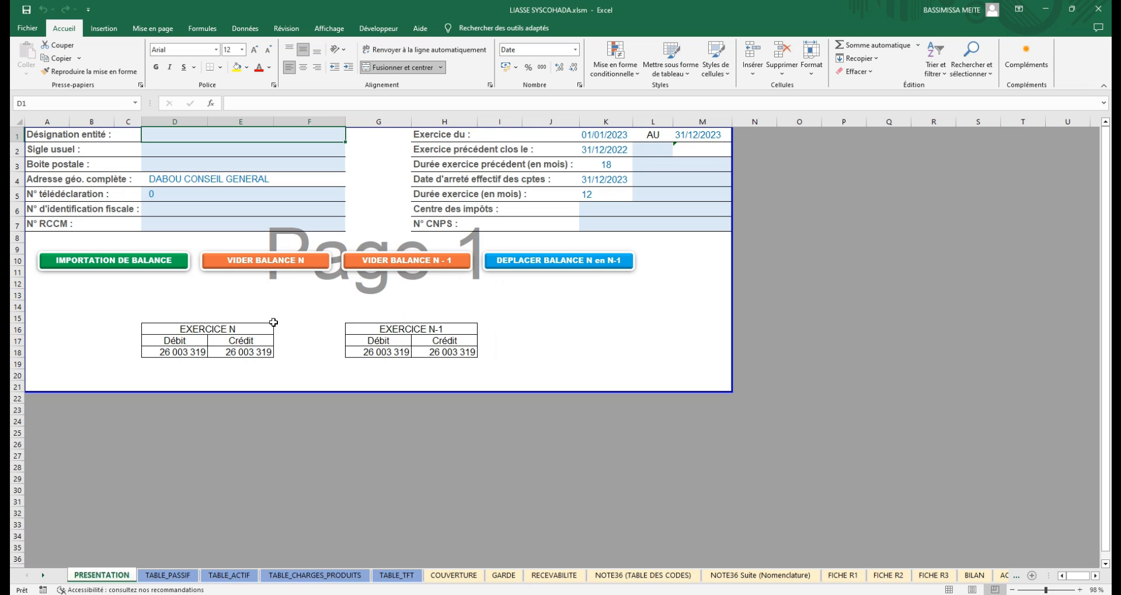
- Examine the validation, transfer, clearing and navigation macros in the Import_Balance module's VBA code, and return to the workbook
click(378, 28)
click(26, 59)
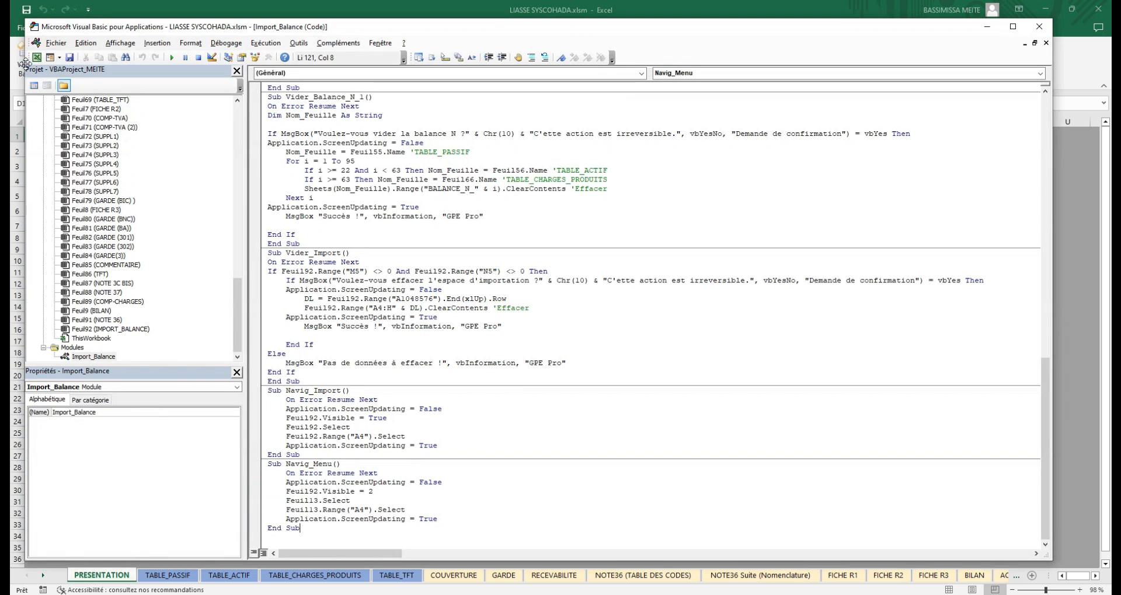
scroll(311, 227, up, 10)
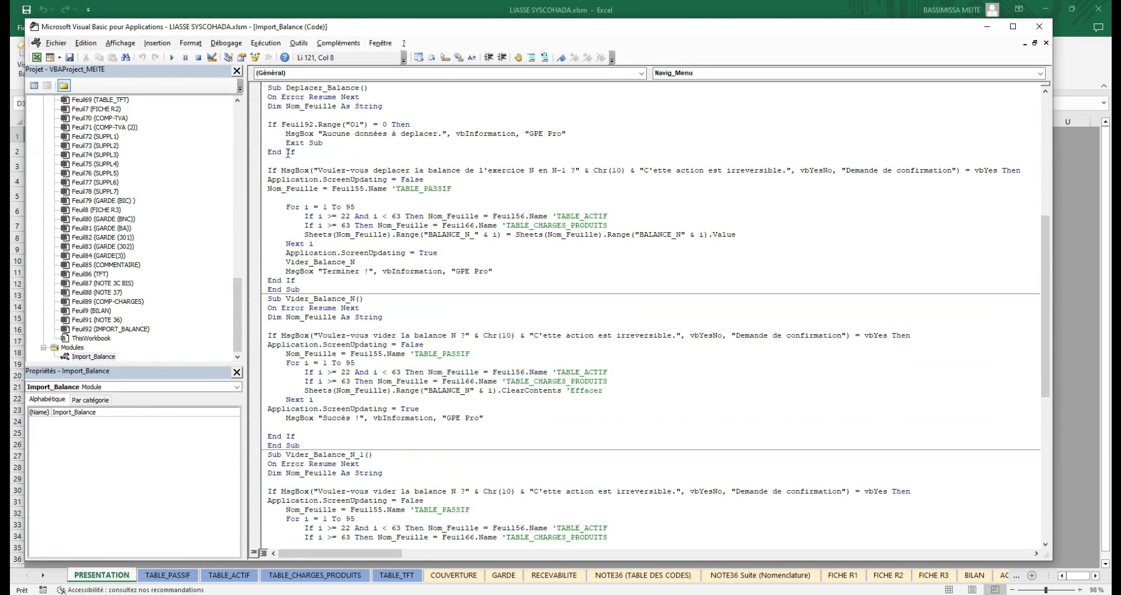
scroll(264, 139, down, 9)
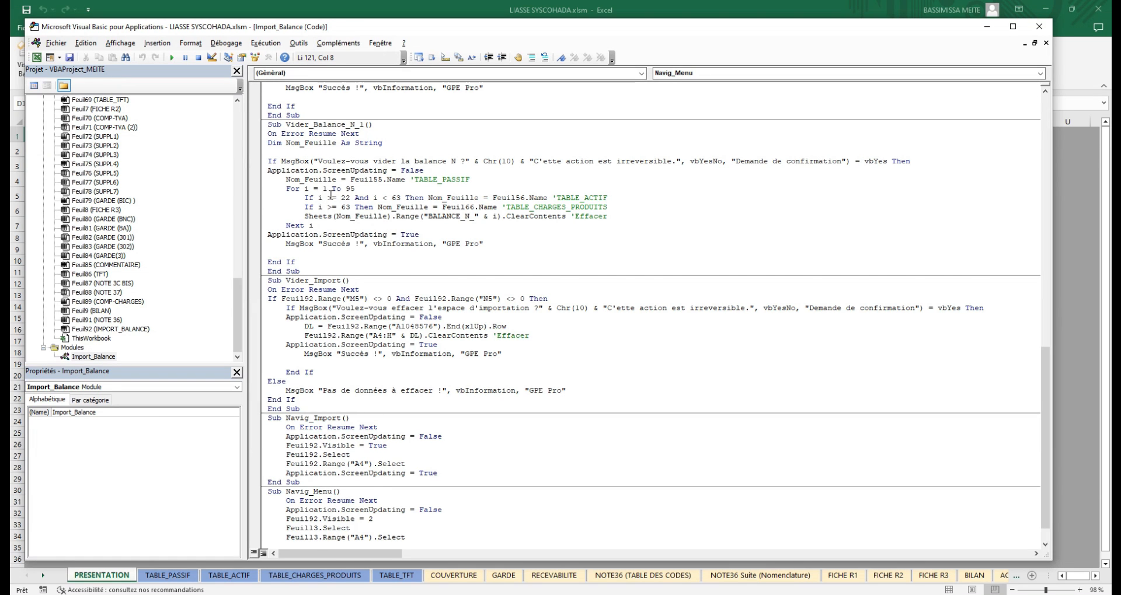
scroll(331, 194, down, 1)
scroll(315, 197, up, 20)
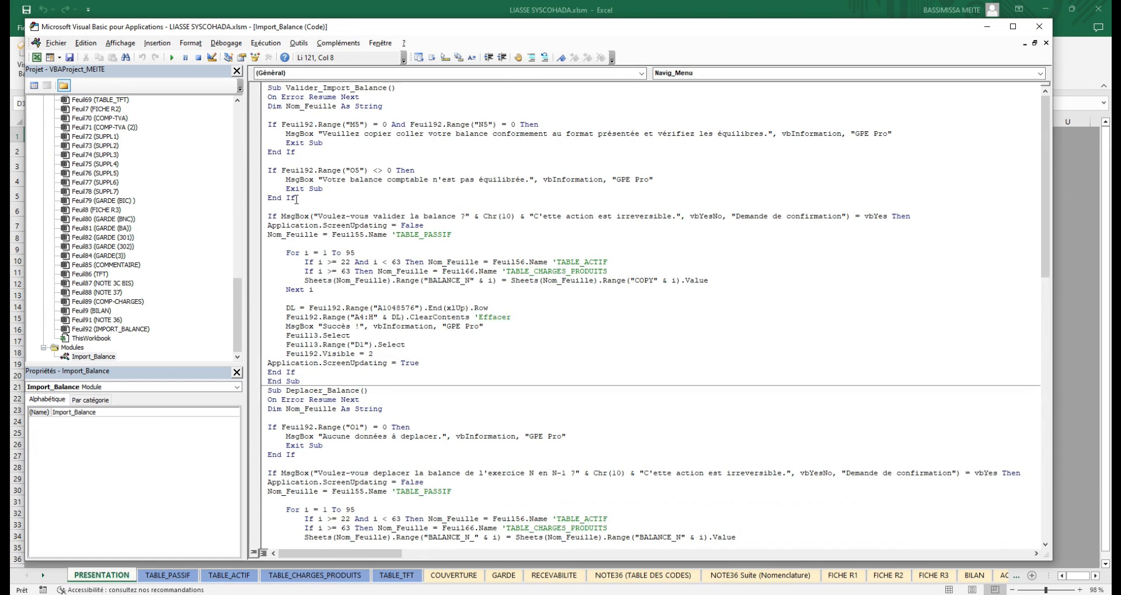
key(alt+F11)
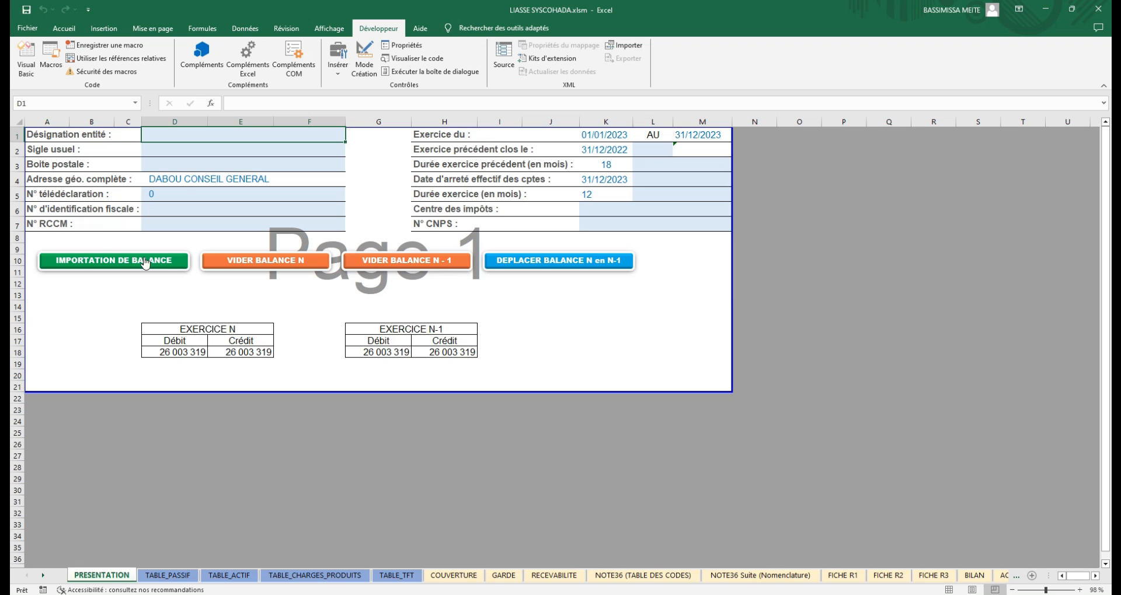